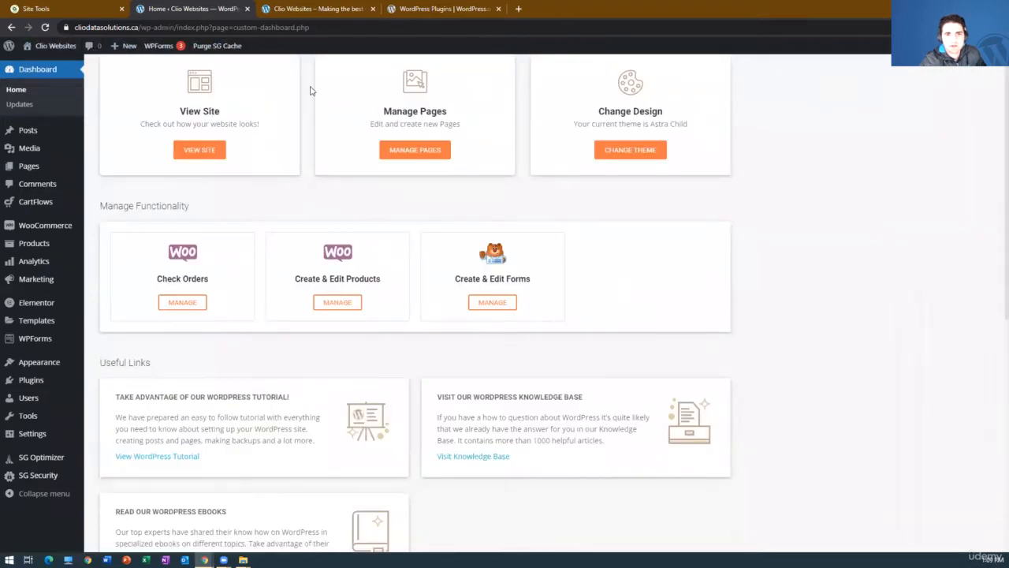
pyautogui.scroll(1, 310, 90)
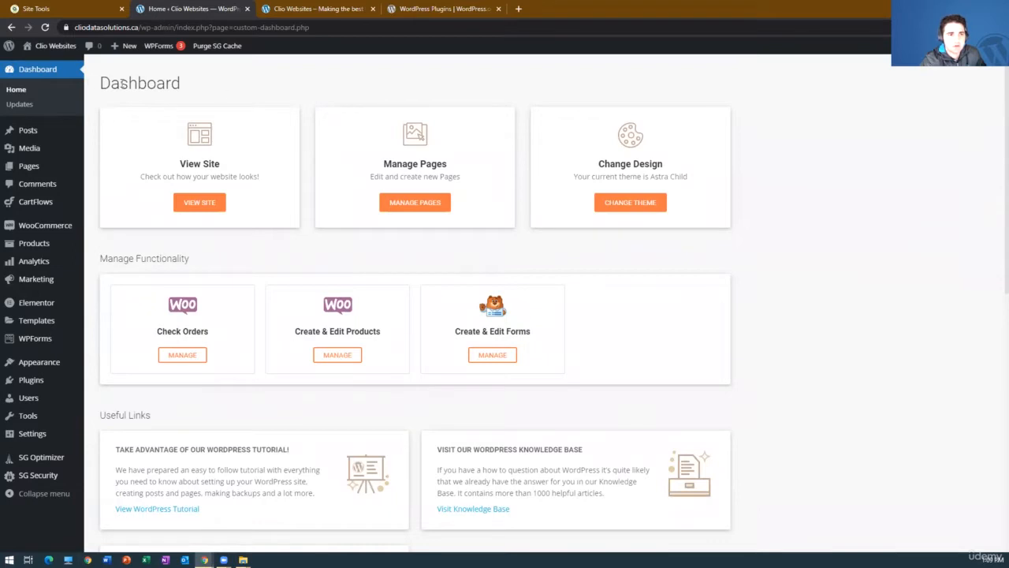
# Check the WordPress updates page for core, plugin and theme updates, and open the list of installed plugins.
pyautogui.click(24, 104)
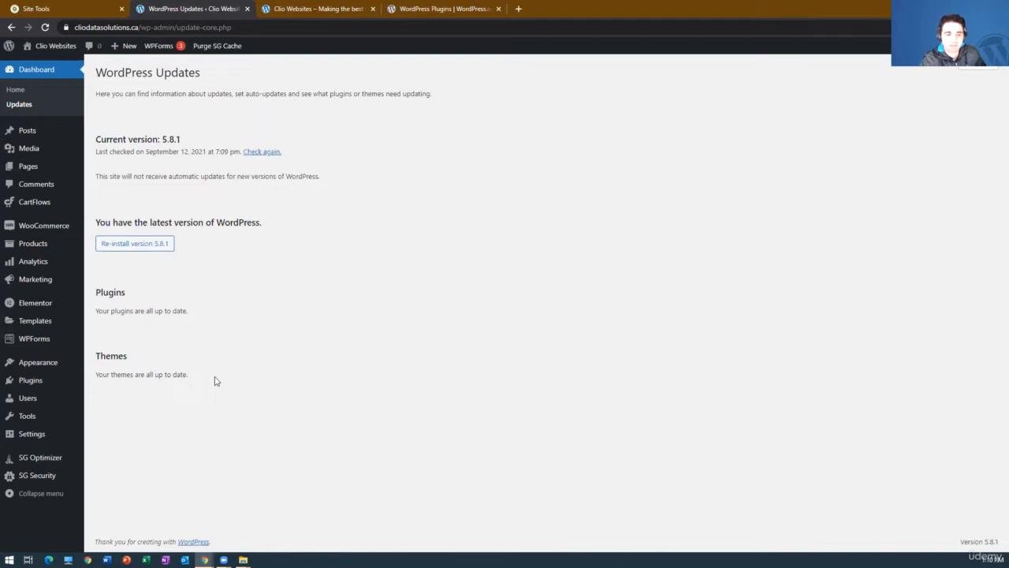
pyautogui.moveTo(42, 384)
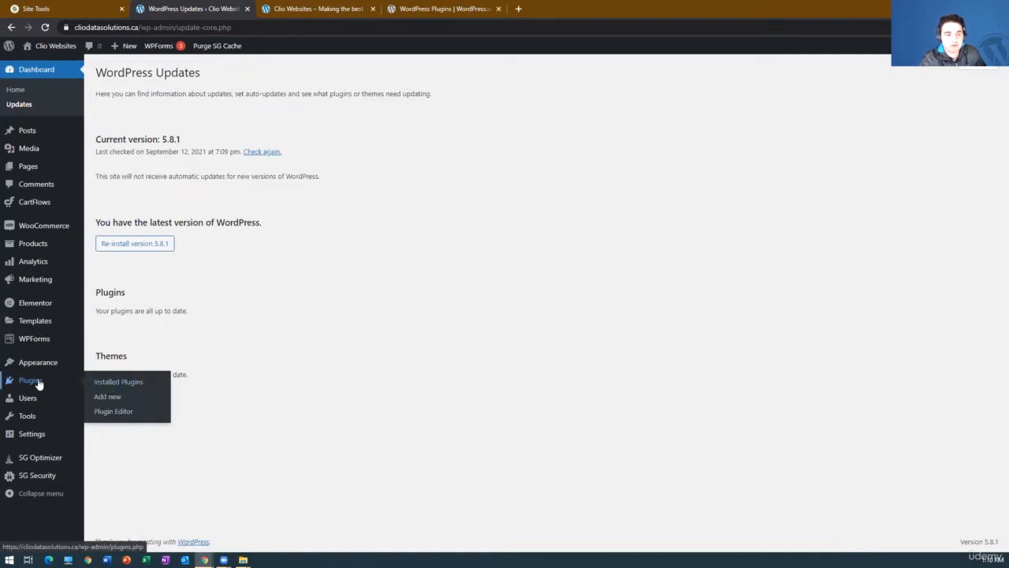
pyautogui.click(130, 383)
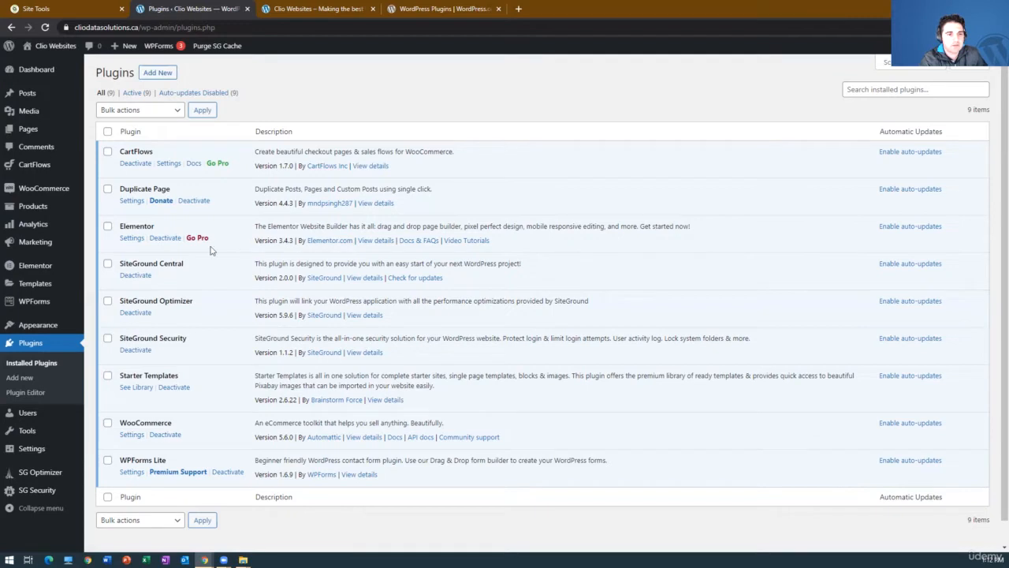
# Select all installed plugins, view the available bulk actions, and clear the selection without applying any.
pyautogui.click(107, 131)
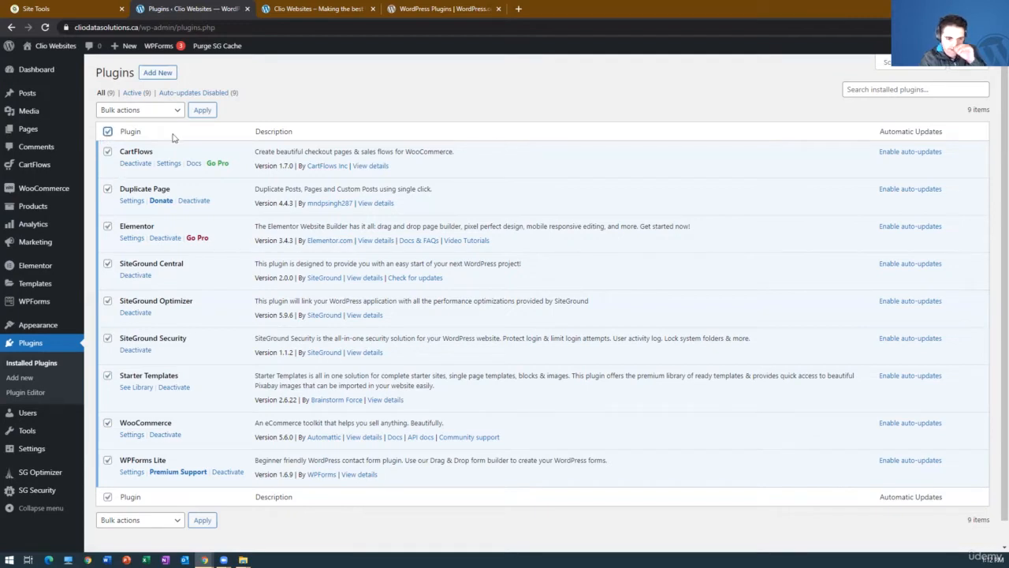
pyautogui.click(167, 115)
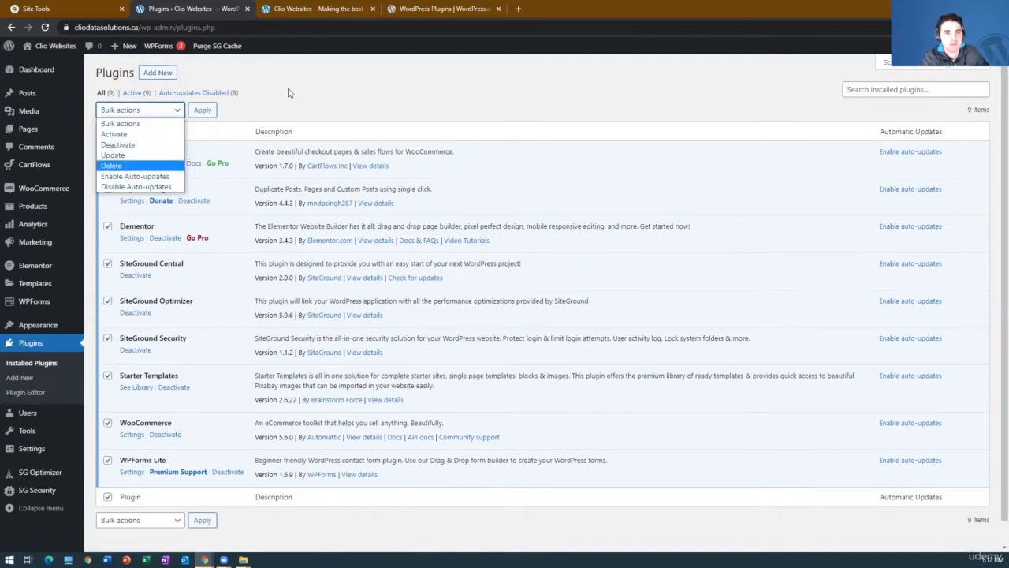
pyautogui.click(174, 99)
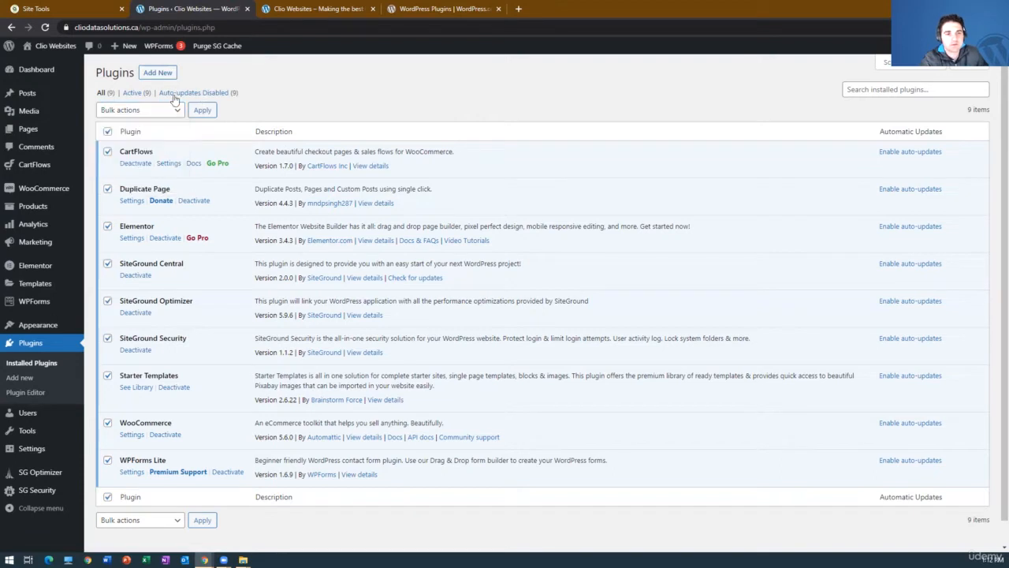
pyautogui.click(107, 131)
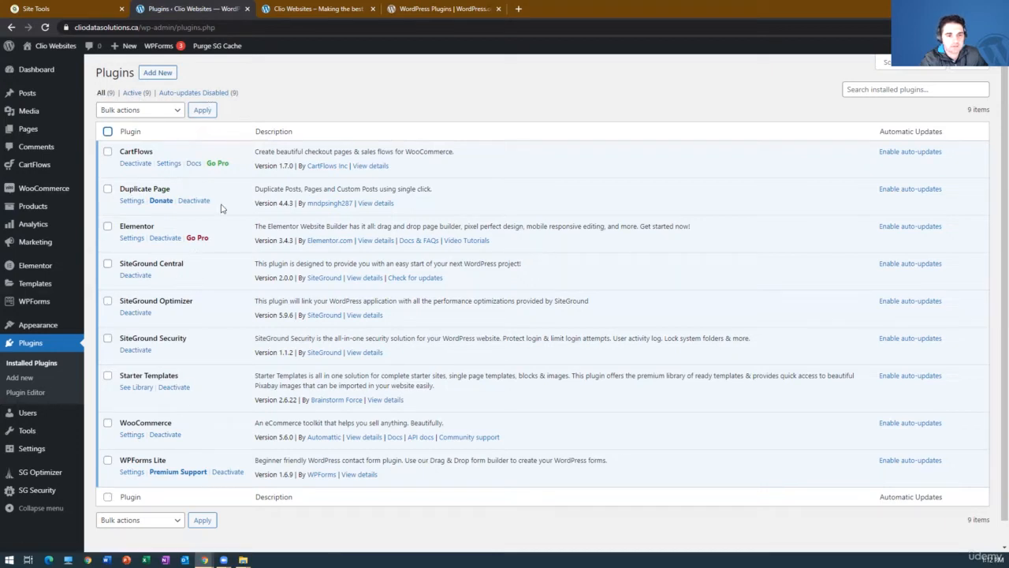
# Deactivate the Duplicate Page plugin and check the plugin list by active and inactive status, returning to all plugins.
pyautogui.click(194, 200)
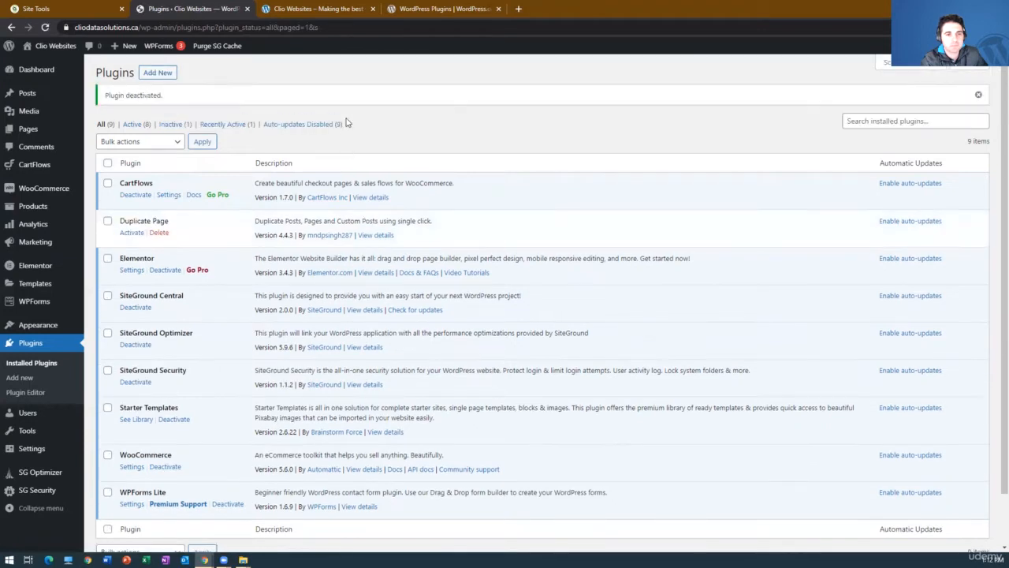
pyautogui.click(132, 125)
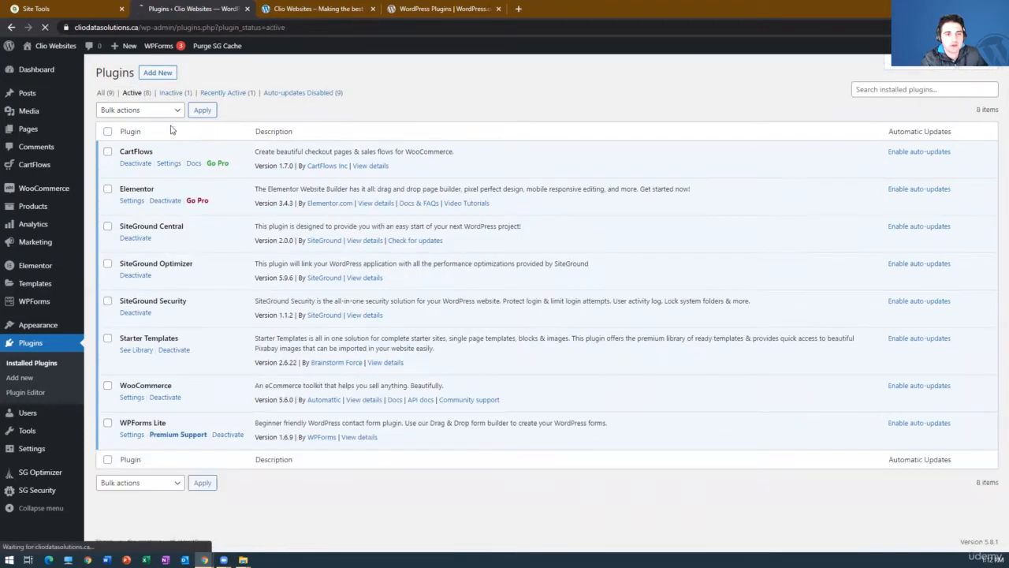
pyautogui.click(172, 93)
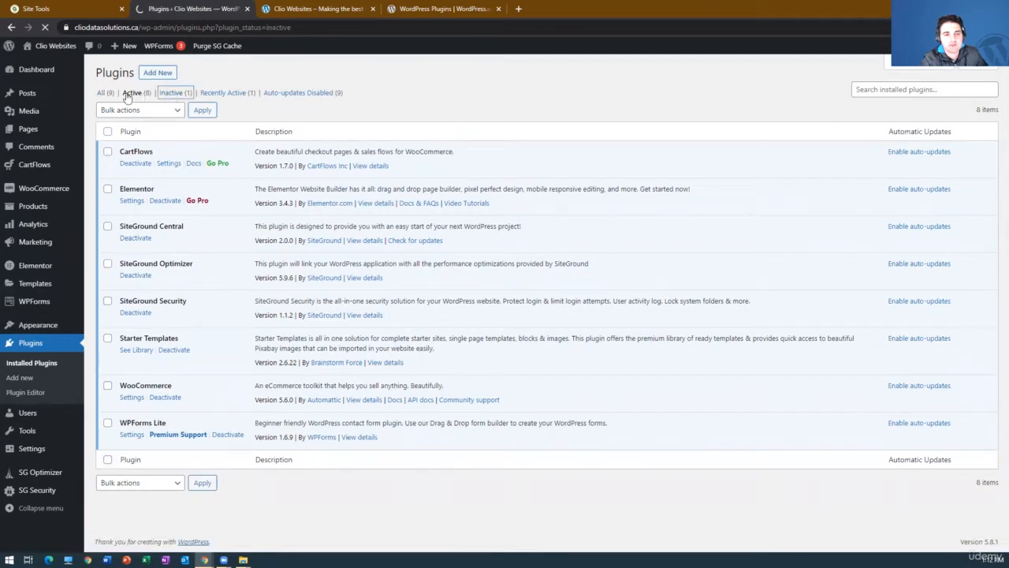
pyautogui.click(105, 93)
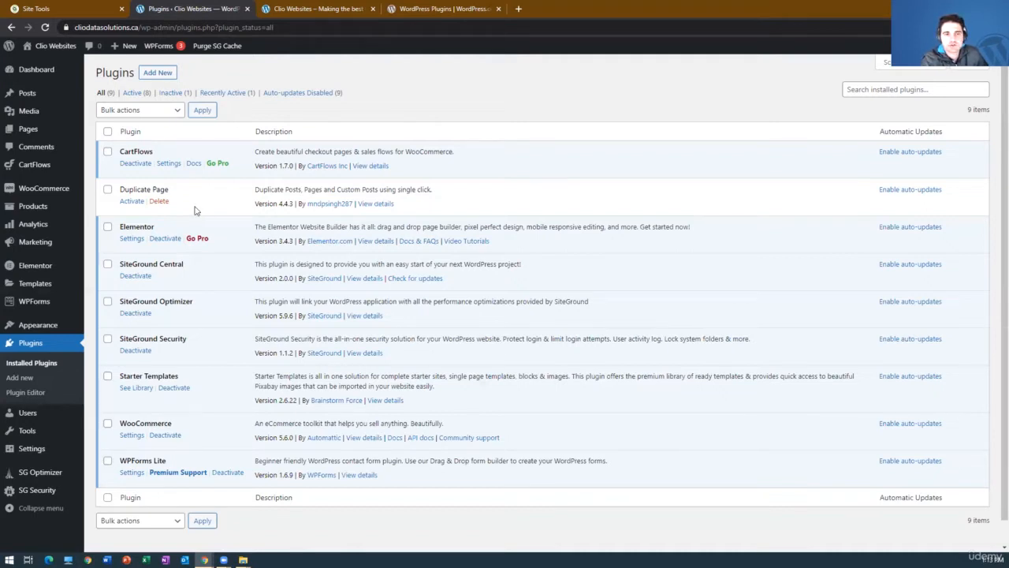
# Delete the Duplicate Page plugin and deactivate the SiteGround Central plugin.
pyautogui.click(160, 202)
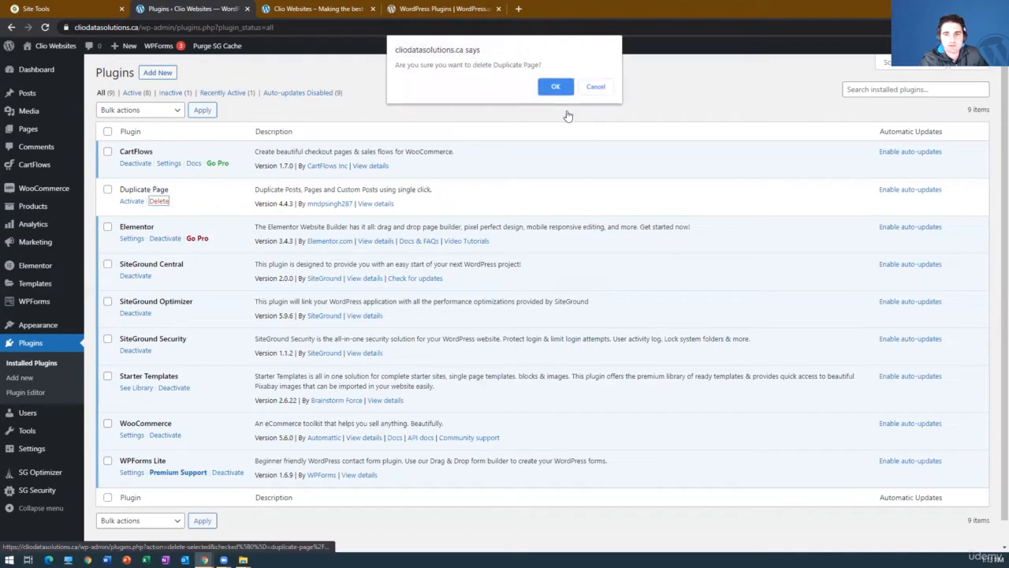
pyautogui.click(555, 86)
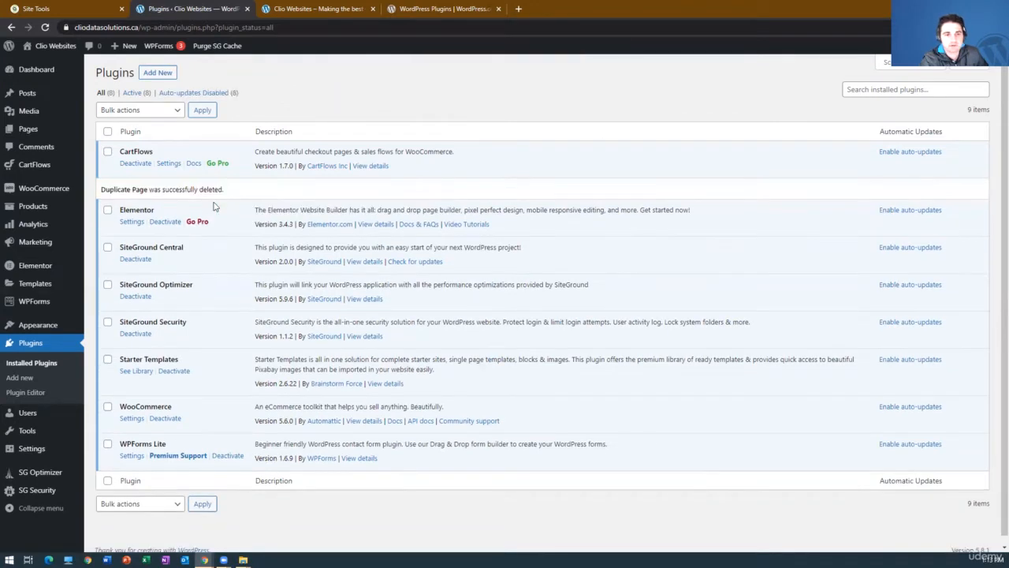
pyautogui.click(136, 260)
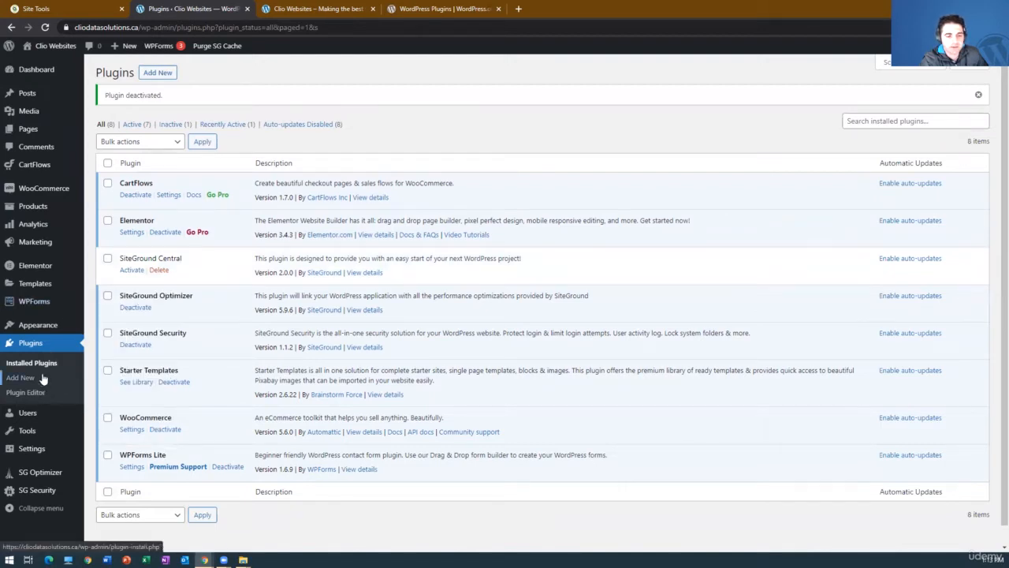
# View the popular themes available to add, and return to the installed plugins list.
pyautogui.moveTo(46, 331)
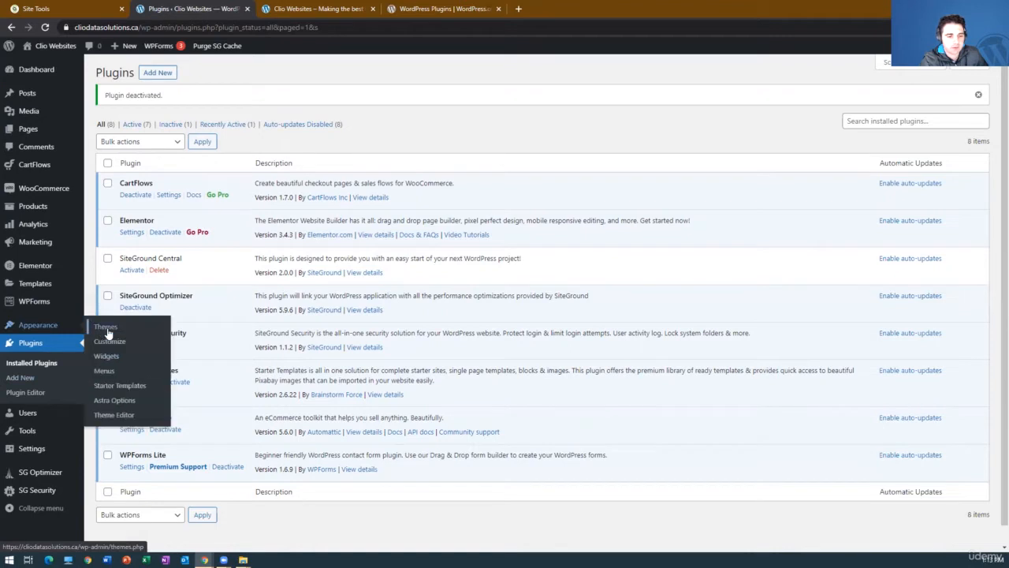
pyautogui.click(108, 330)
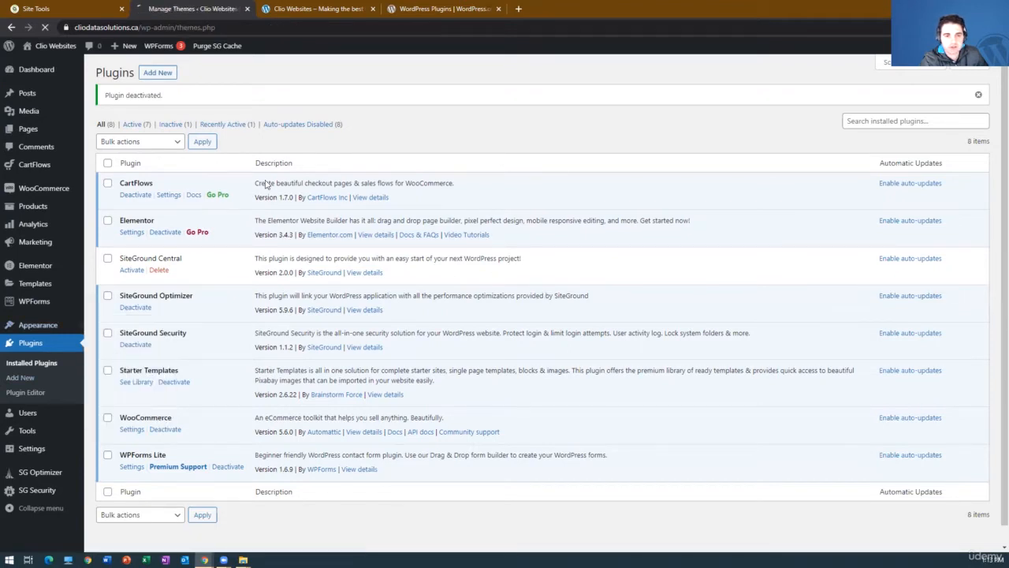
pyautogui.click(191, 72)
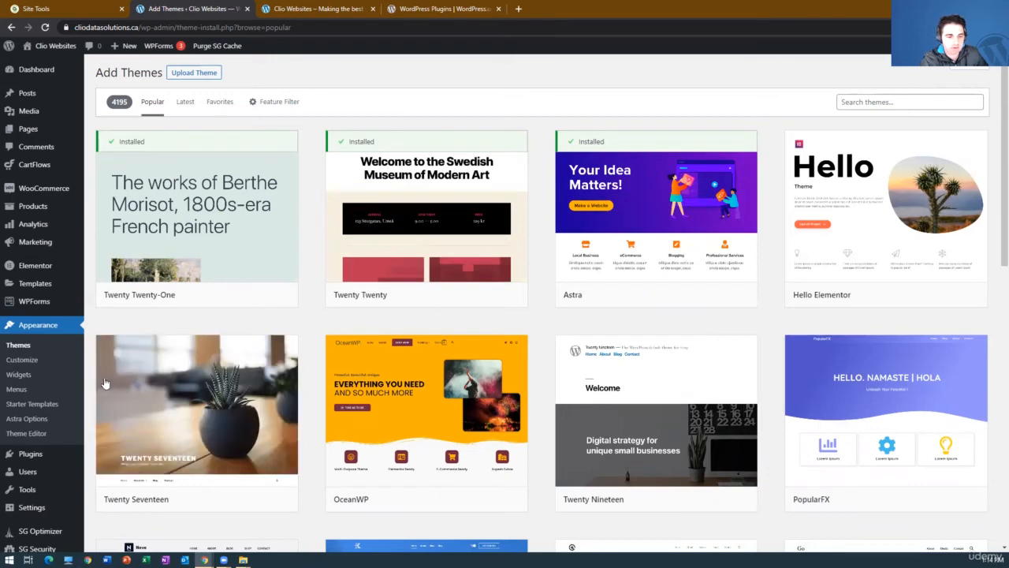
pyautogui.moveTo(49, 455)
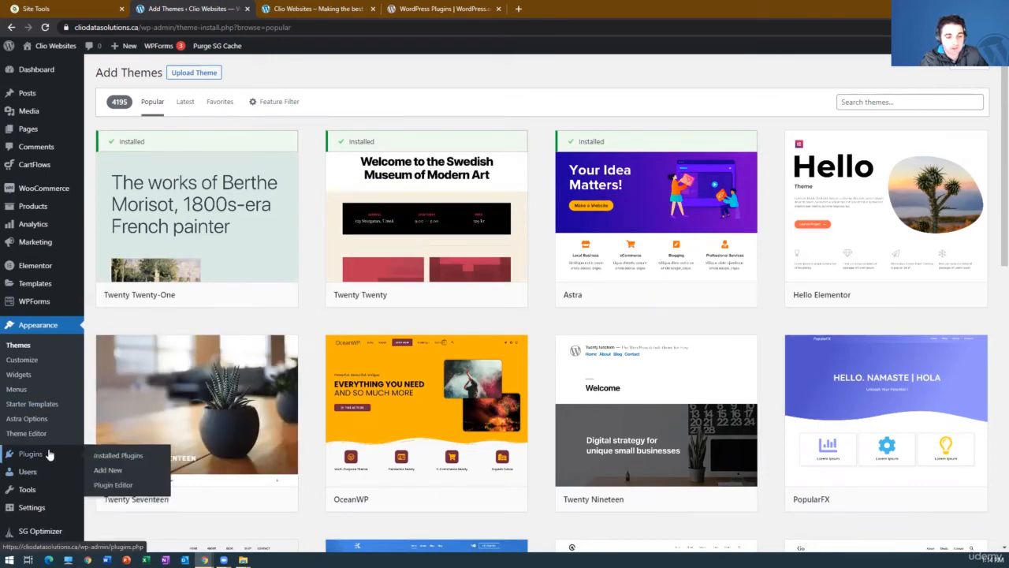
pyautogui.click(117, 456)
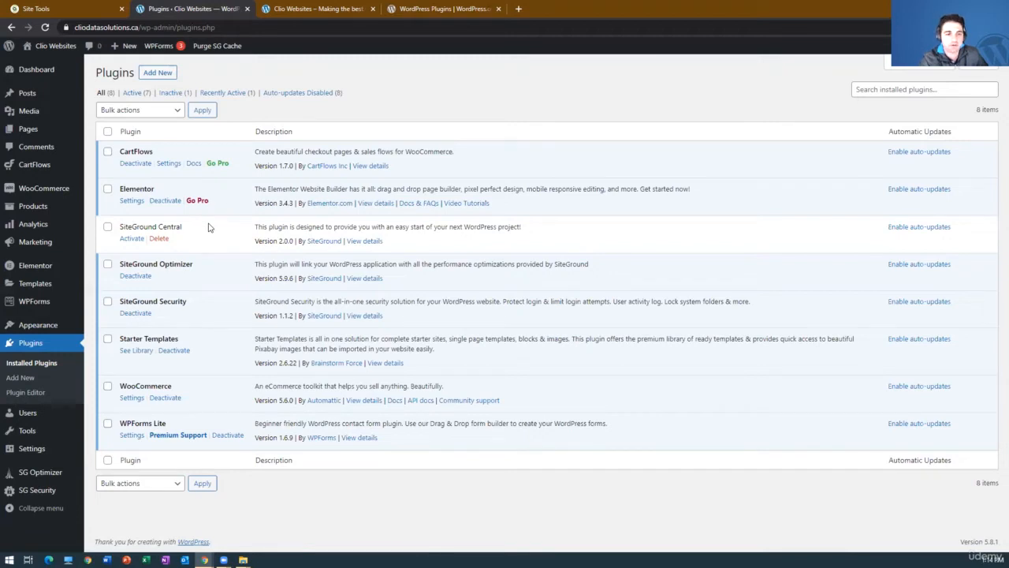
# Switch to SiteGround's File Manager and examine the site's plugin folders under public_html/wp-content/plugins.
pyautogui.click(99, 8)
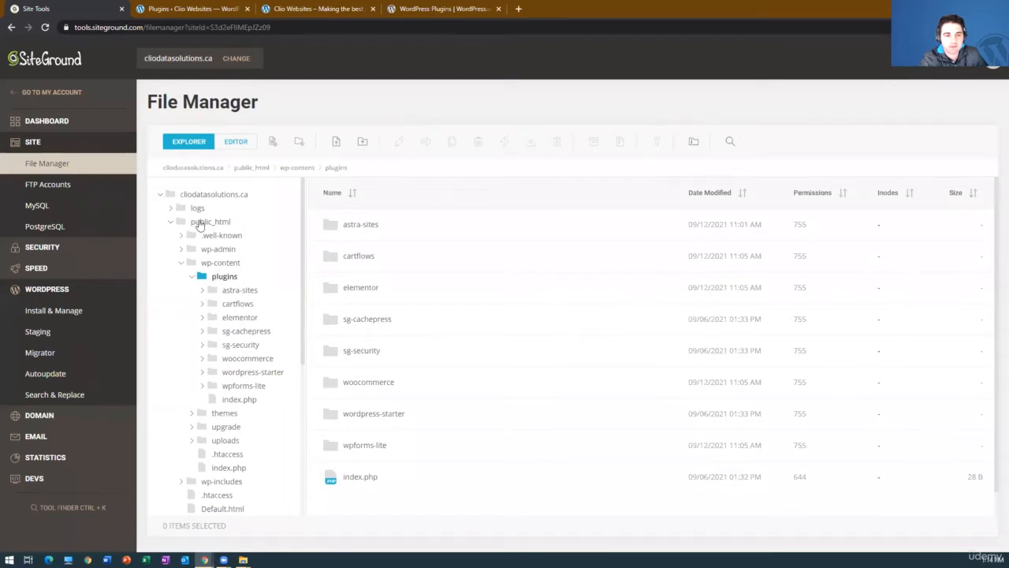
pyautogui.click(199, 224)
pyautogui.click(198, 195)
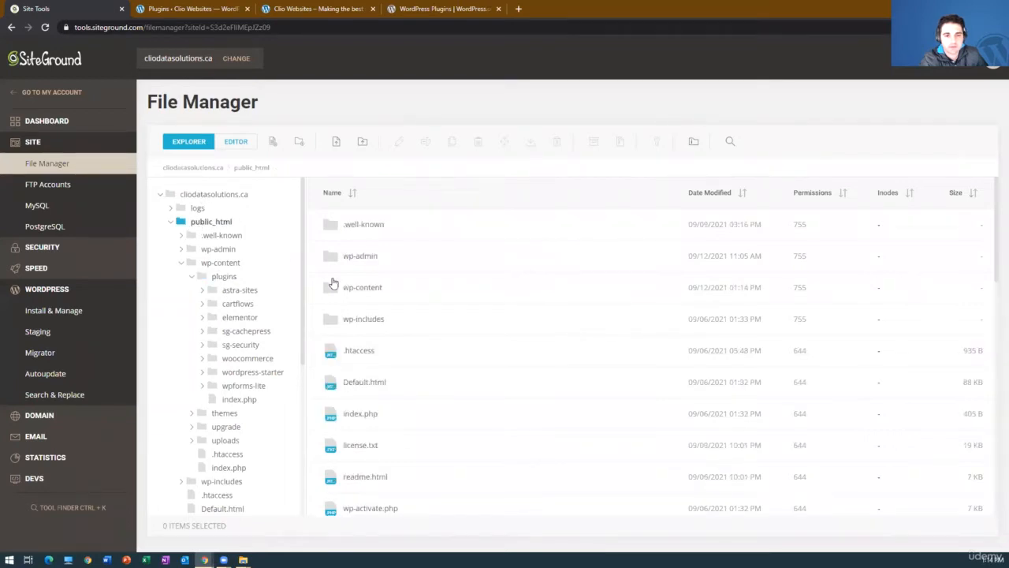
pyautogui.click(171, 223)
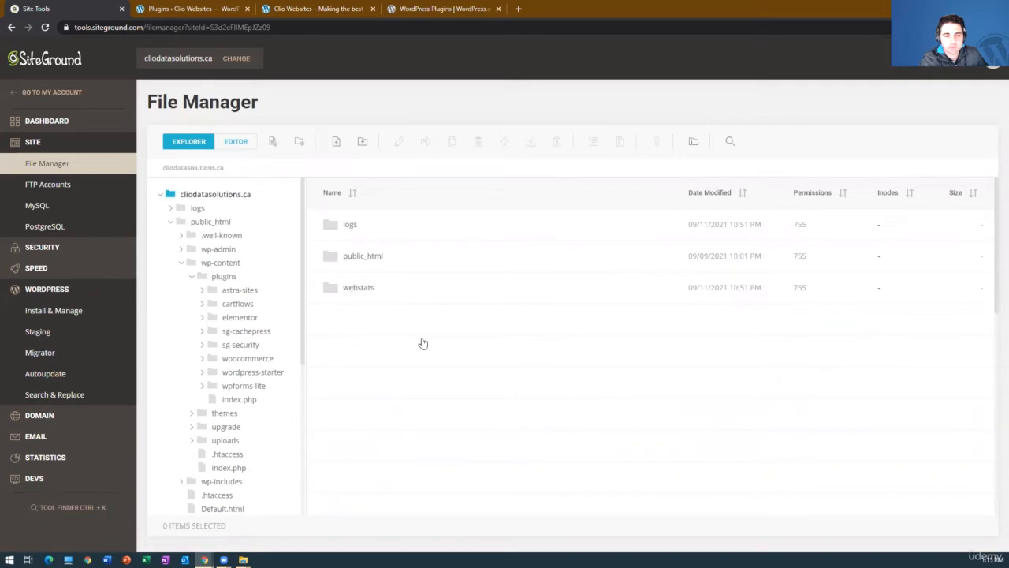
pyautogui.doubleClick(373, 259)
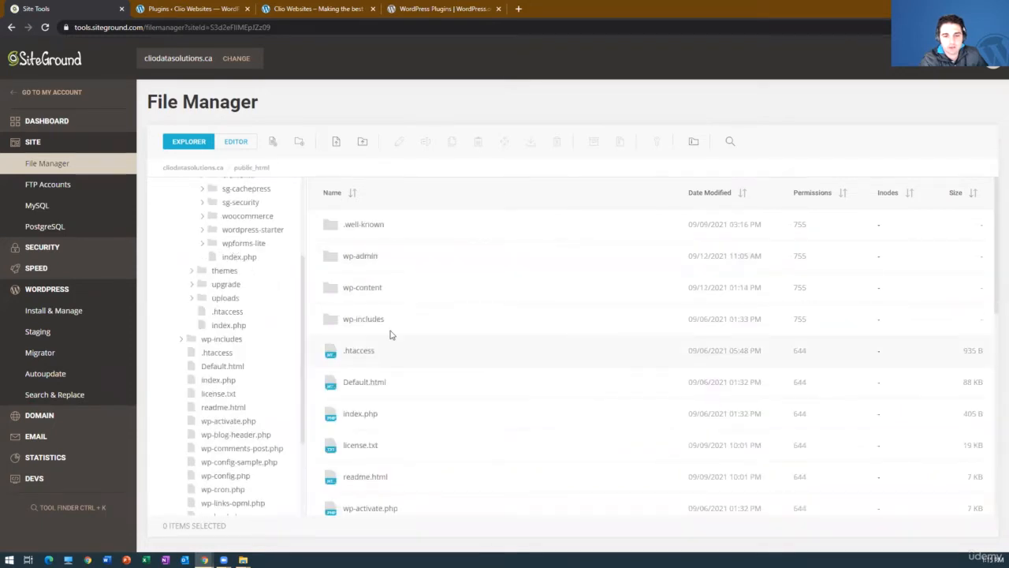
pyautogui.doubleClick(368, 289)
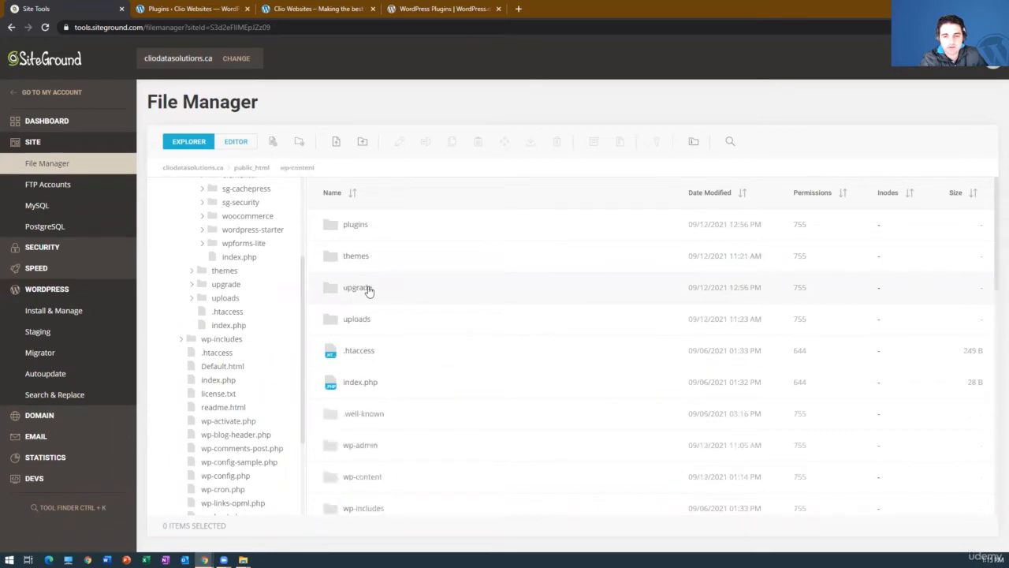
pyautogui.doubleClick(365, 227)
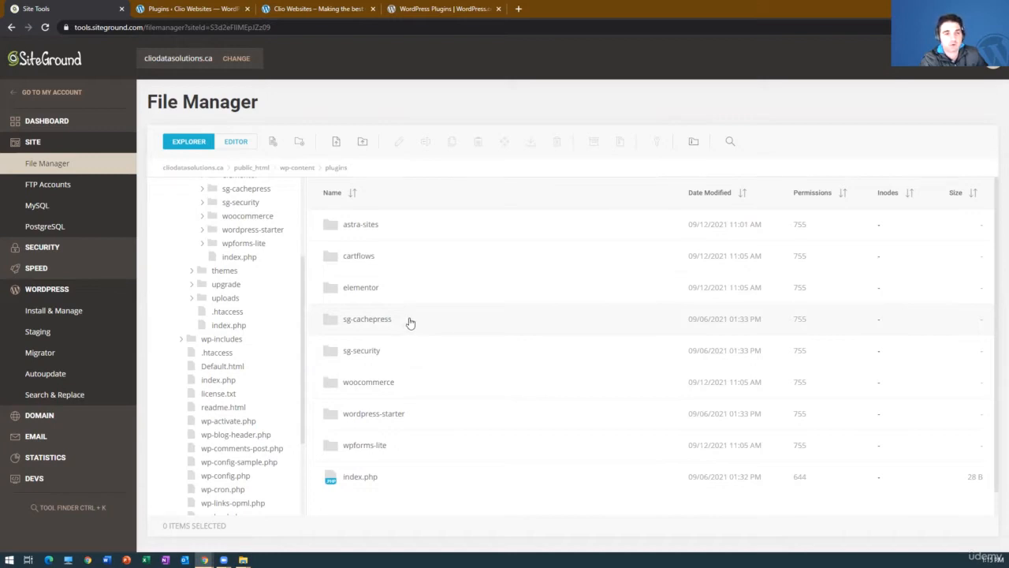
pyautogui.scroll(3, 270, 320)
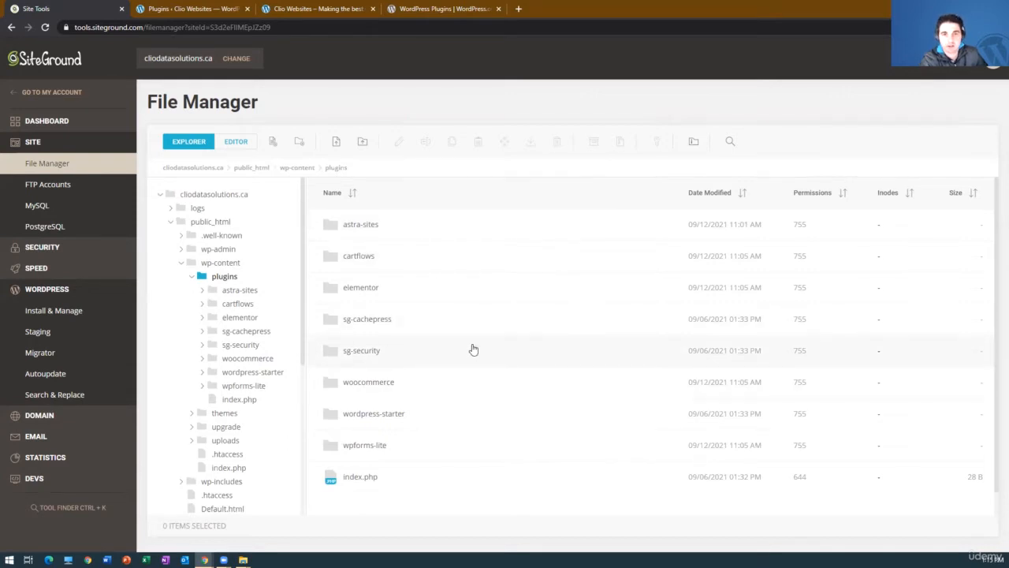
# Switch back to the WordPress admin, search the plugins available to add for "duplicate page", and browse the results.
pyautogui.click(203, 8)
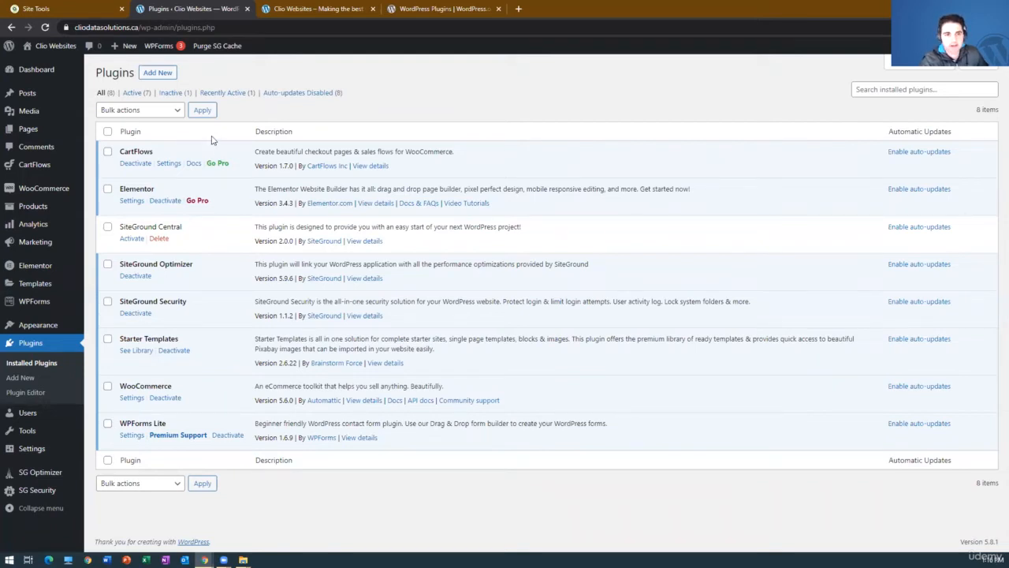
pyautogui.click(158, 73)
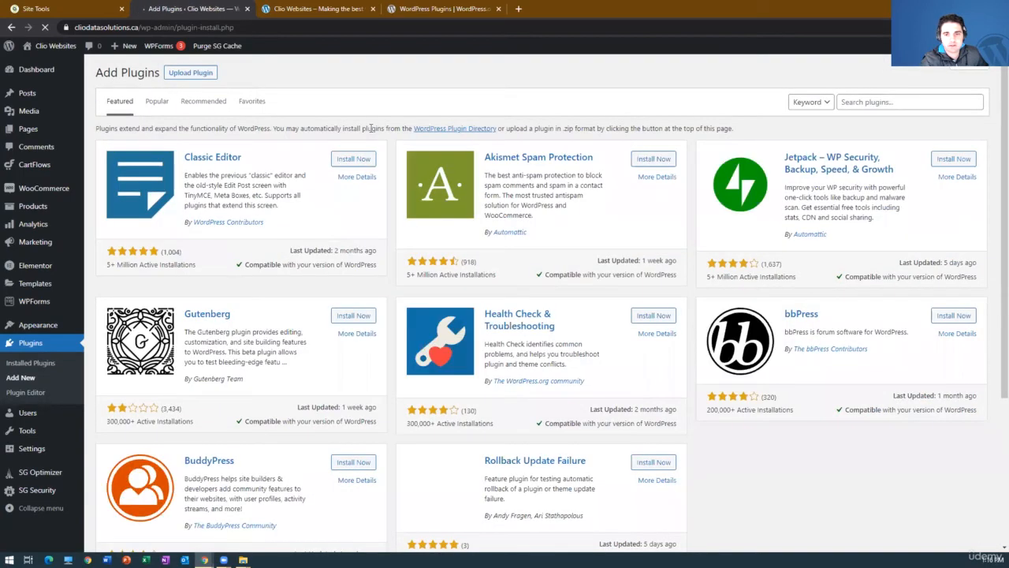
pyautogui.click(909, 104)
pyautogui.write('du')
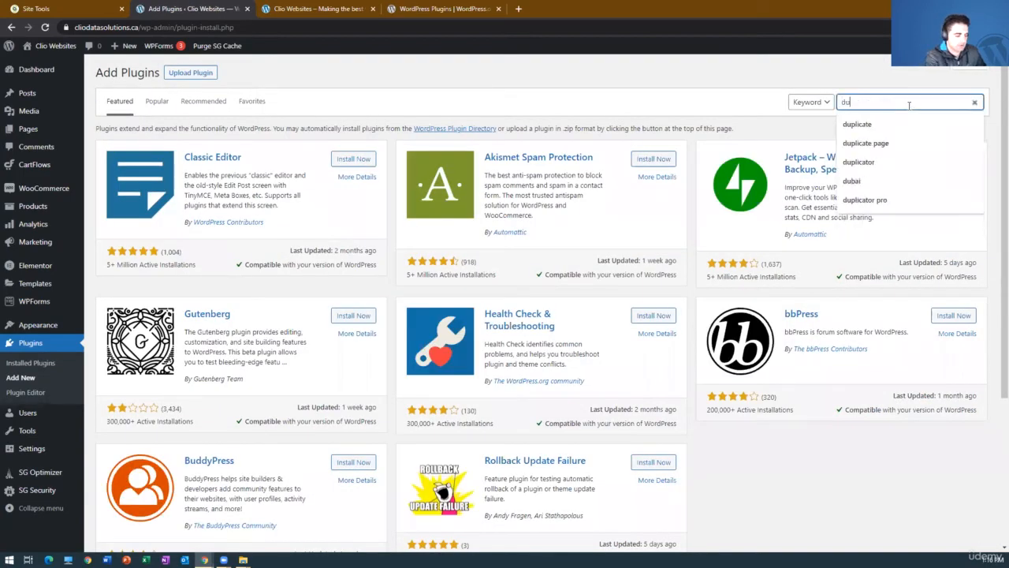
pyautogui.write('o')
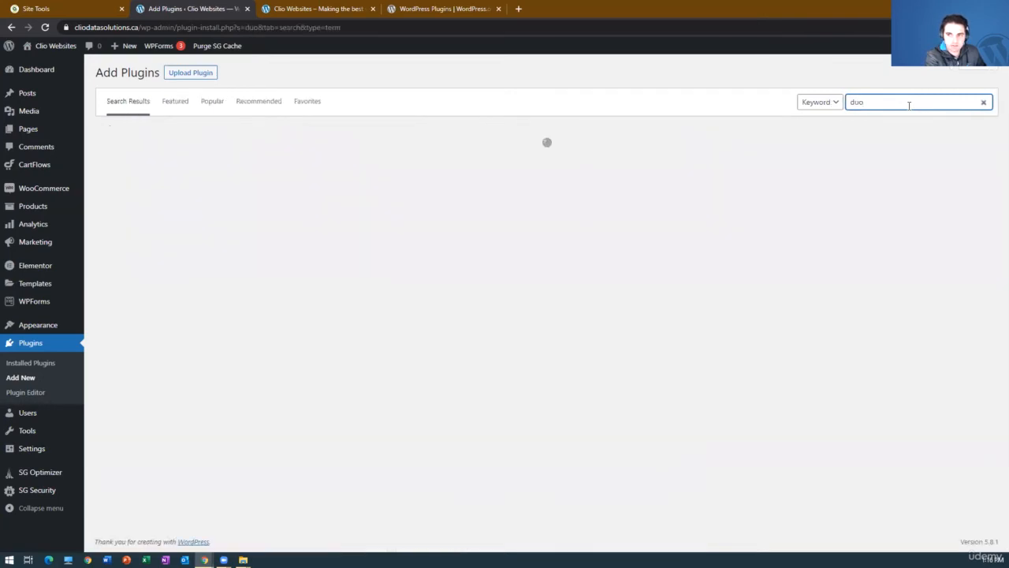
pyautogui.write('plicate pag')
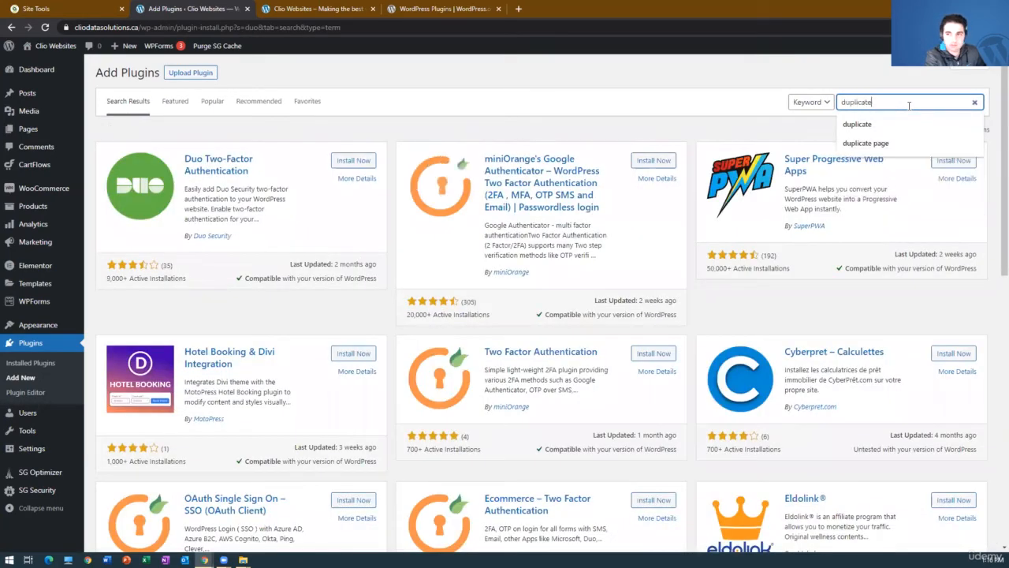
pyautogui.write('e')
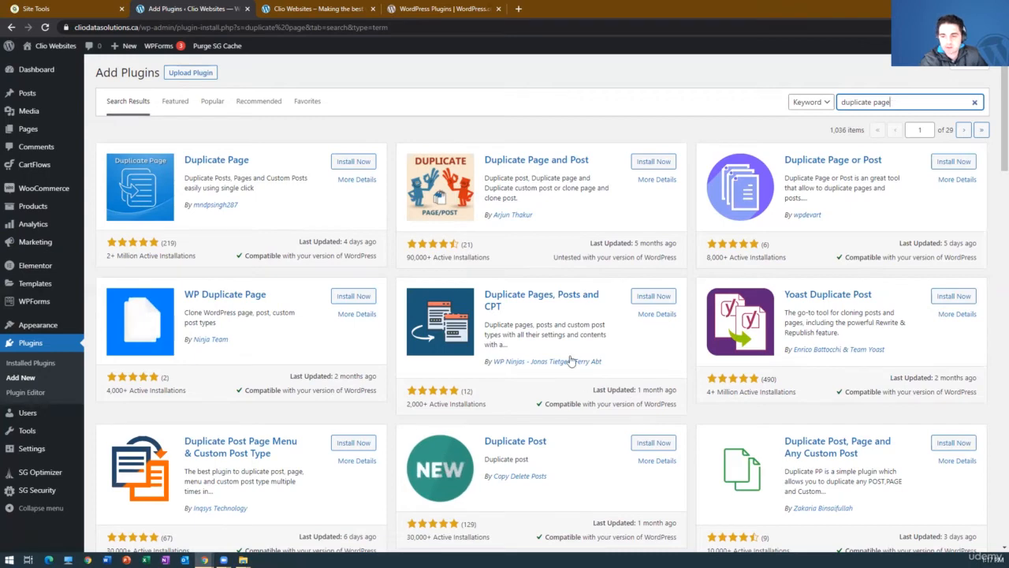
pyautogui.scroll(-4, 571, 359)
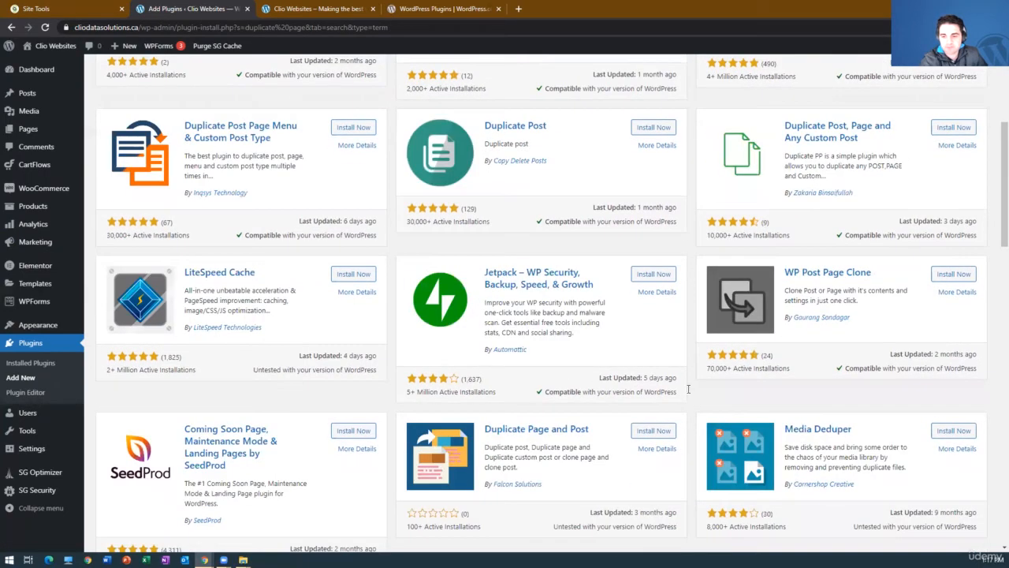
pyautogui.scroll(-3, 577, 348)
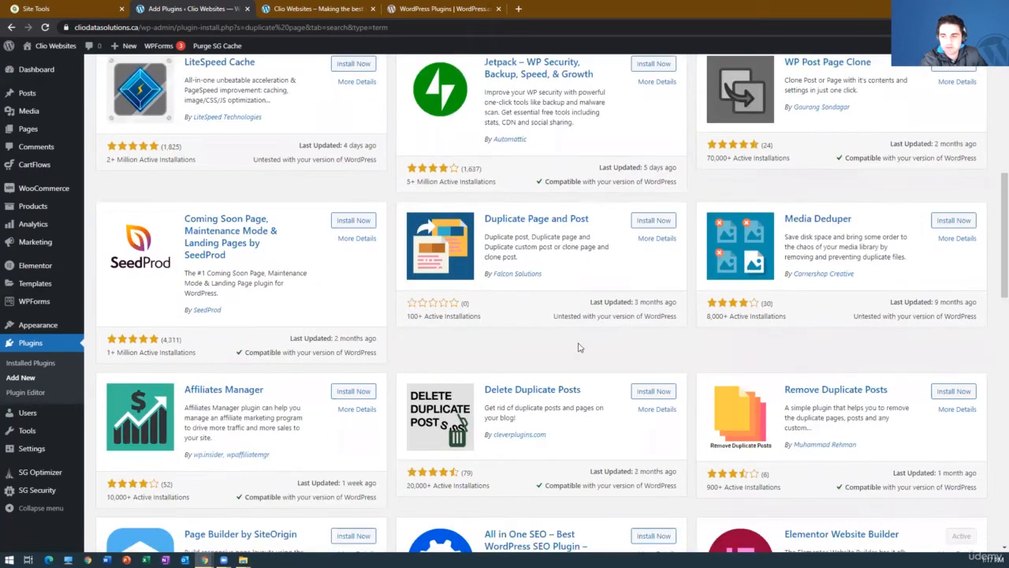
# Compare the ratings, active installations, last update dates and WordPress compatibility of the plugins found for "duplicate page".
pyautogui.scroll(7, 578, 347)
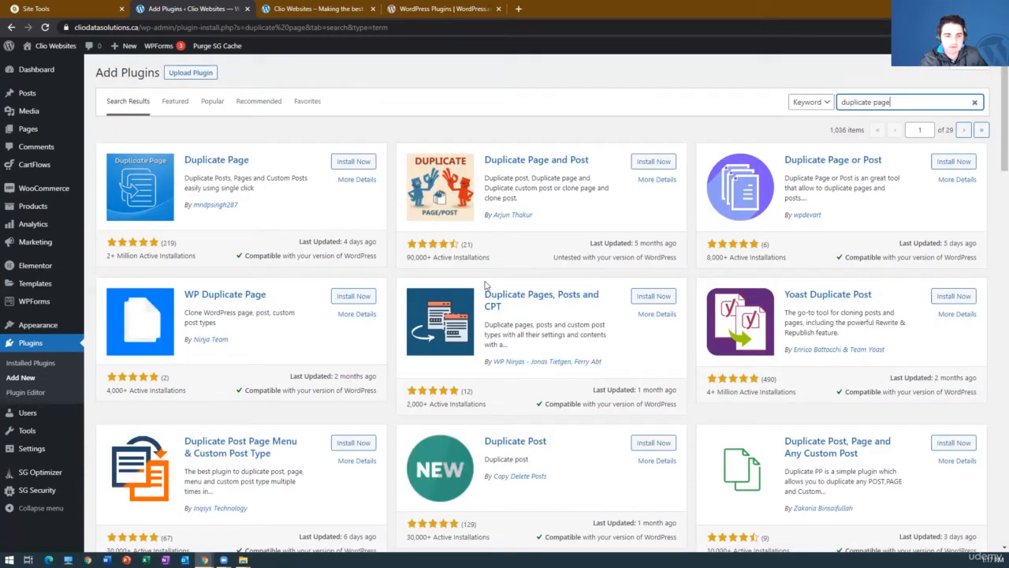
pyautogui.doubleClick(367, 256)
pyautogui.click(354, 257)
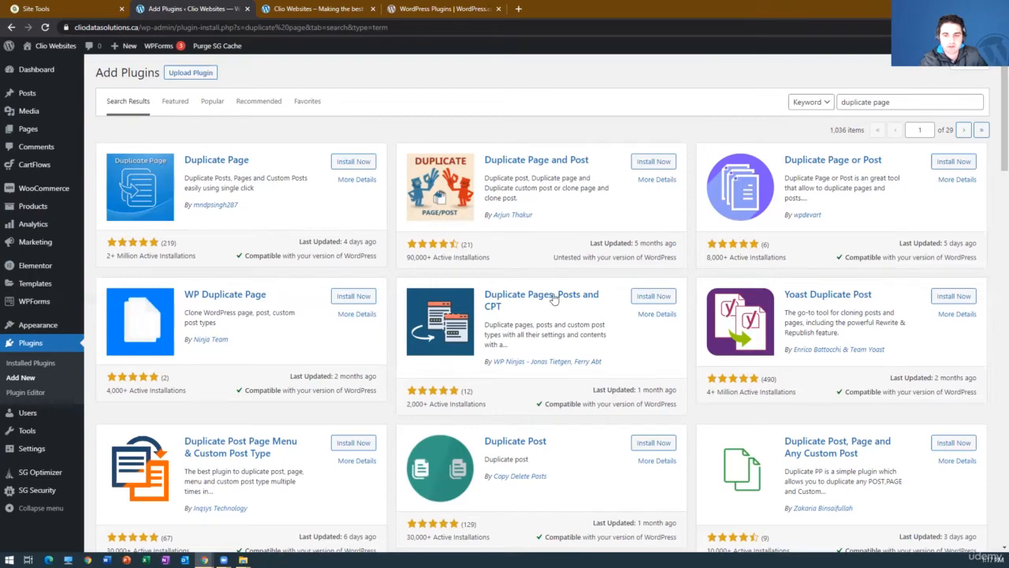
pyautogui.scroll(-6, 552, 298)
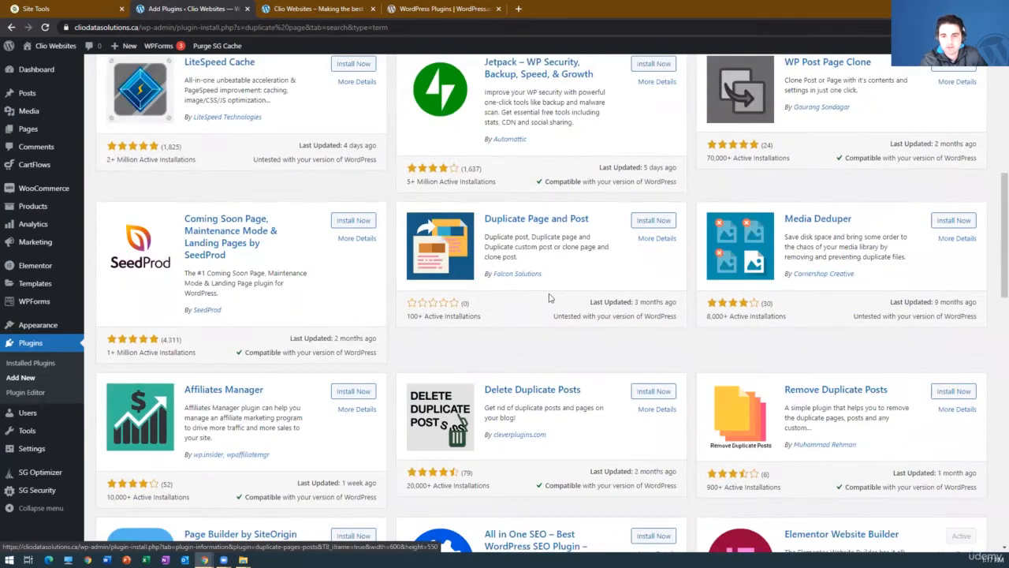
pyautogui.scroll(2, 549, 298)
pyautogui.scroll(-7, 550, 297)
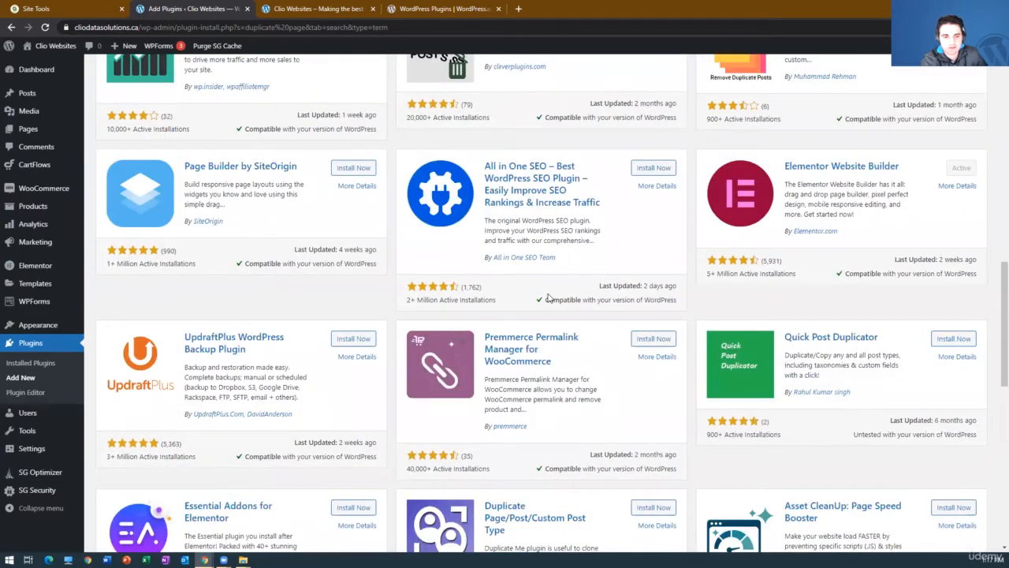
pyautogui.scroll(-5, 549, 298)
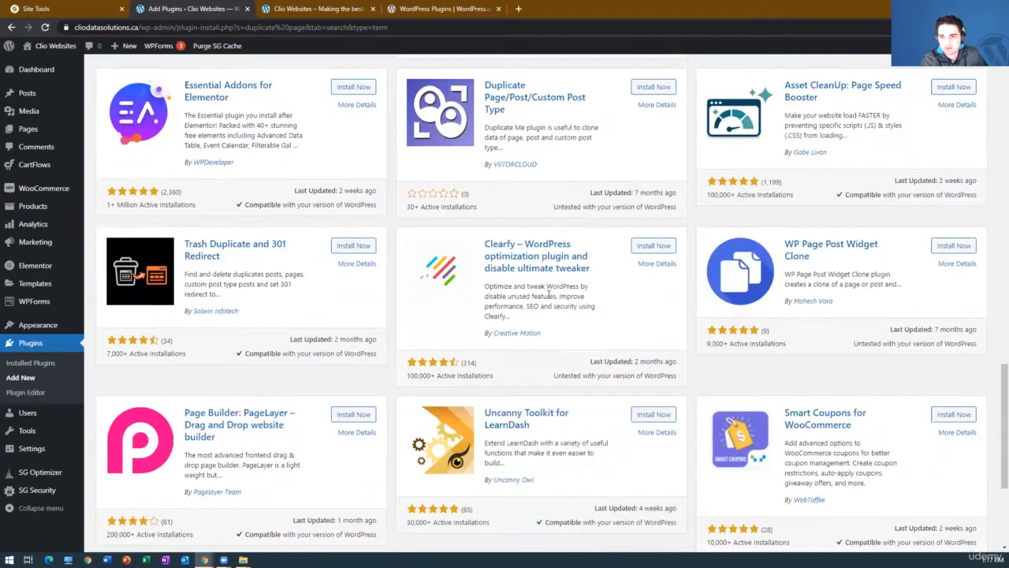
pyautogui.scroll(1, 549, 295)
pyautogui.scroll(1, 530, 225)
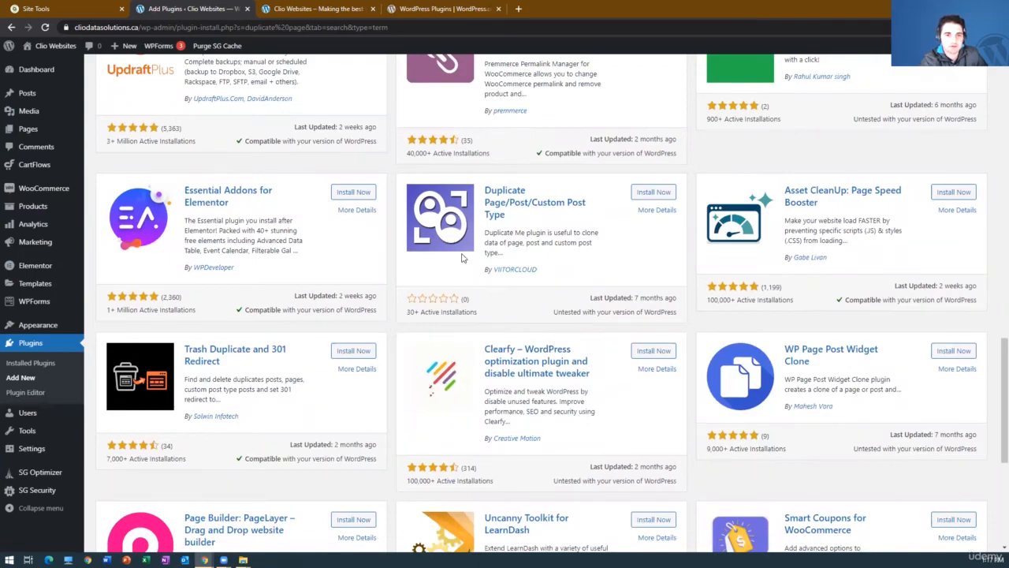
pyautogui.scroll(10, 410, 254)
pyautogui.scroll(2, 248, 187)
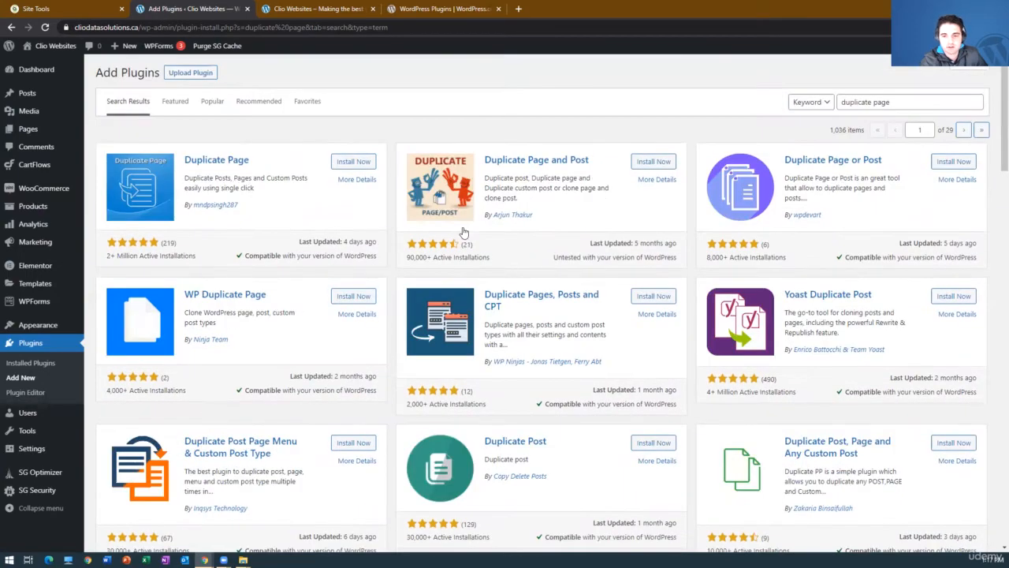
pyautogui.scroll(-10, 525, 273)
pyautogui.scroll(-6, 524, 274)
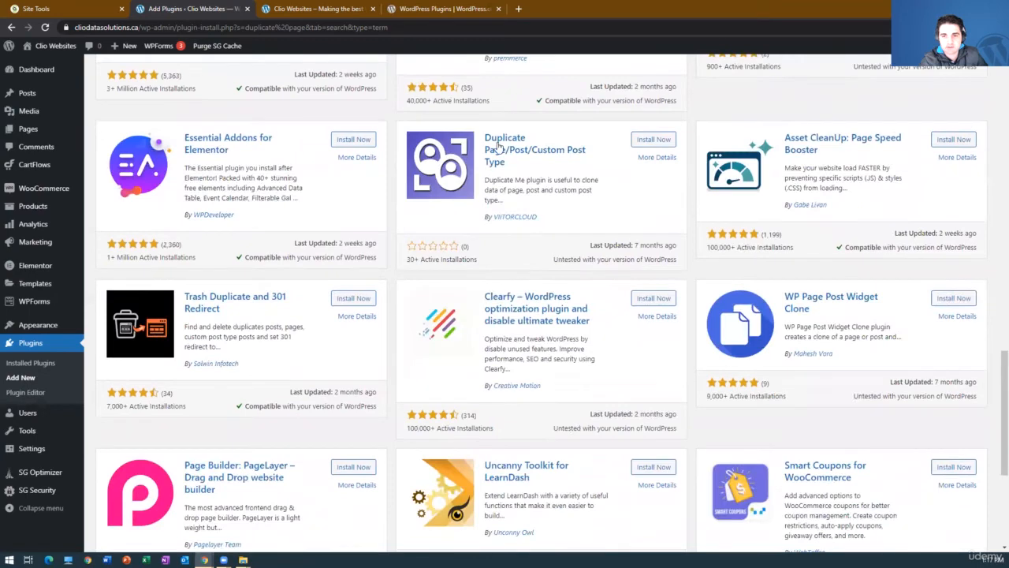
pyautogui.scroll(1, 504, 299)
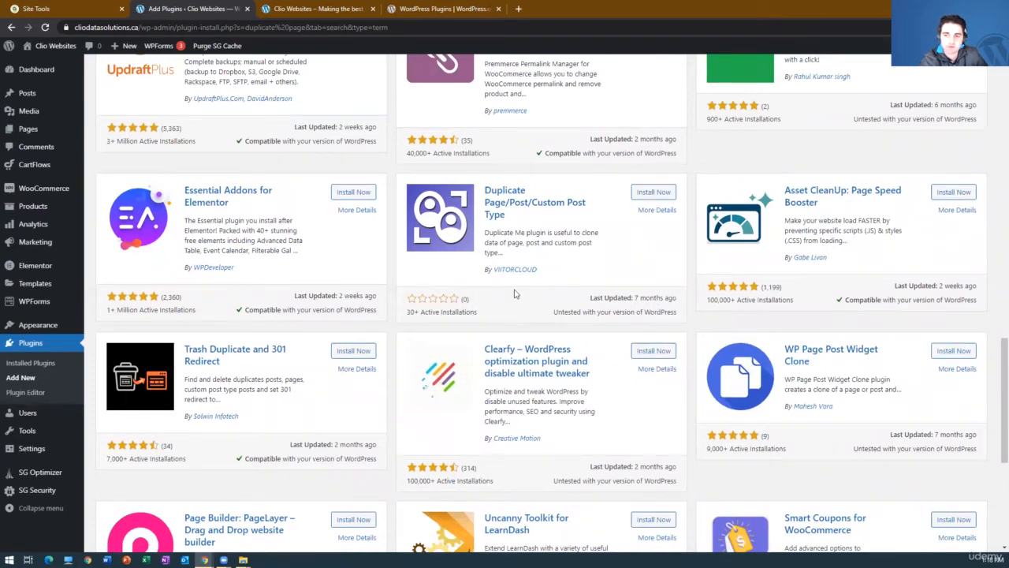
pyautogui.scroll(6, 307, 288)
pyautogui.scroll(6, 307, 287)
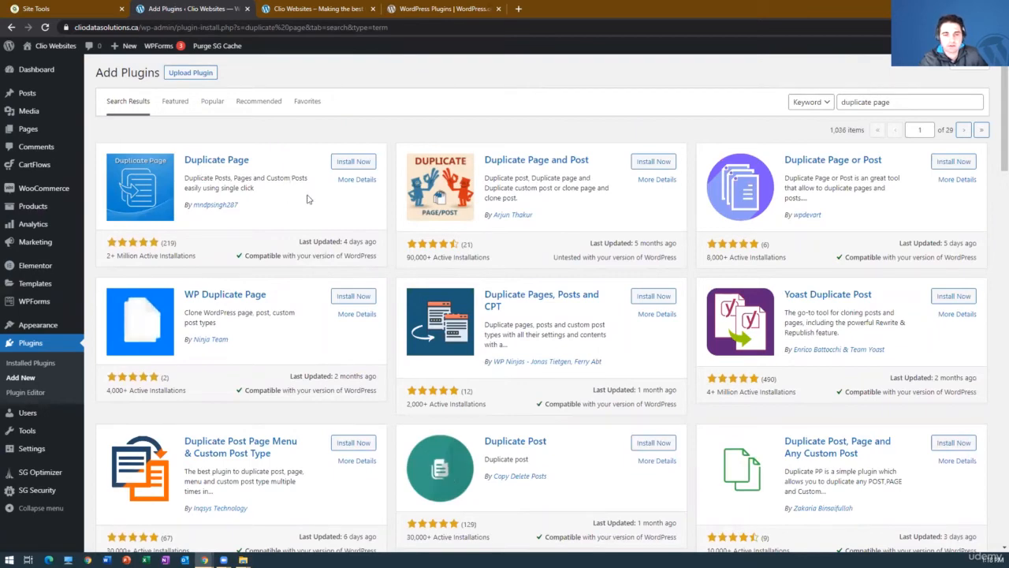
# Read through the description and usage details of the Duplicate Page plugin, and close them.
pyautogui.click(356, 179)
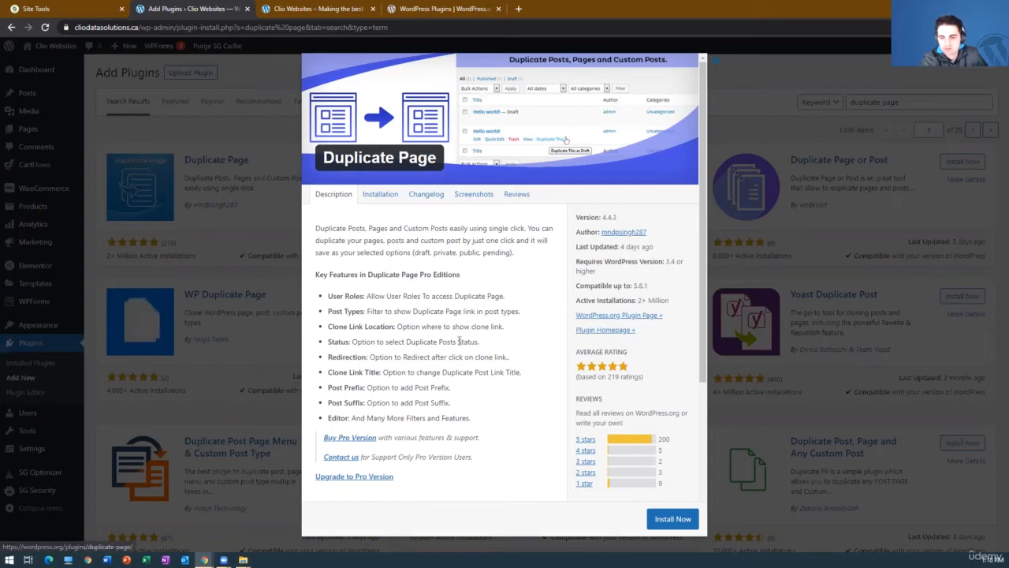
pyautogui.scroll(-3, 457, 347)
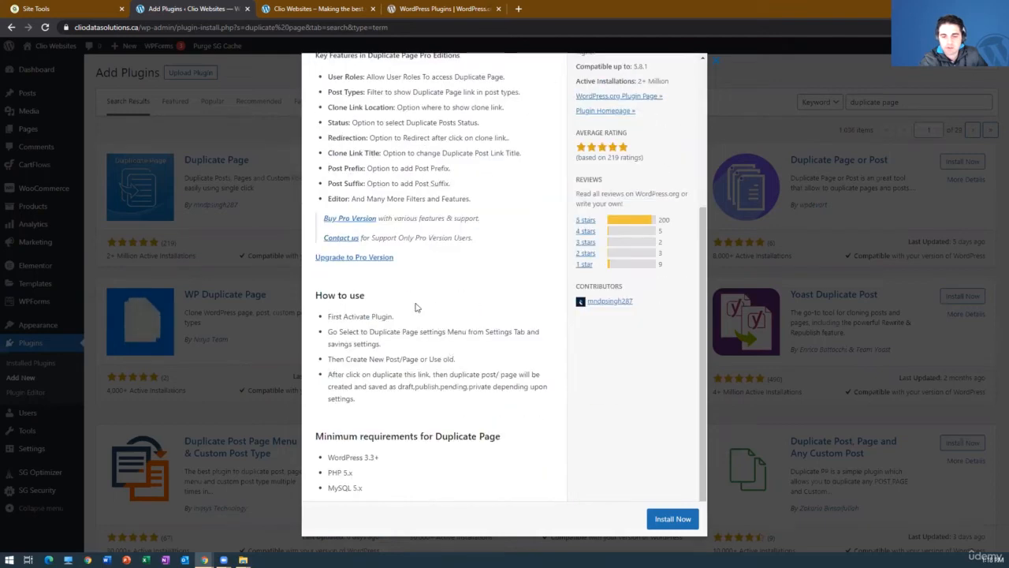
pyautogui.scroll(3, 478, 356)
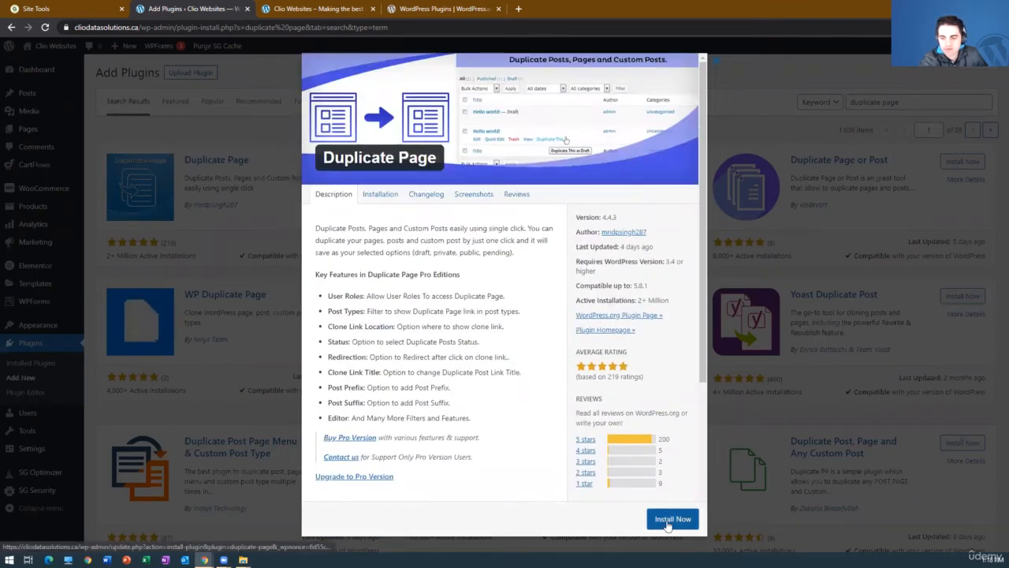
pyautogui.click(270, 213)
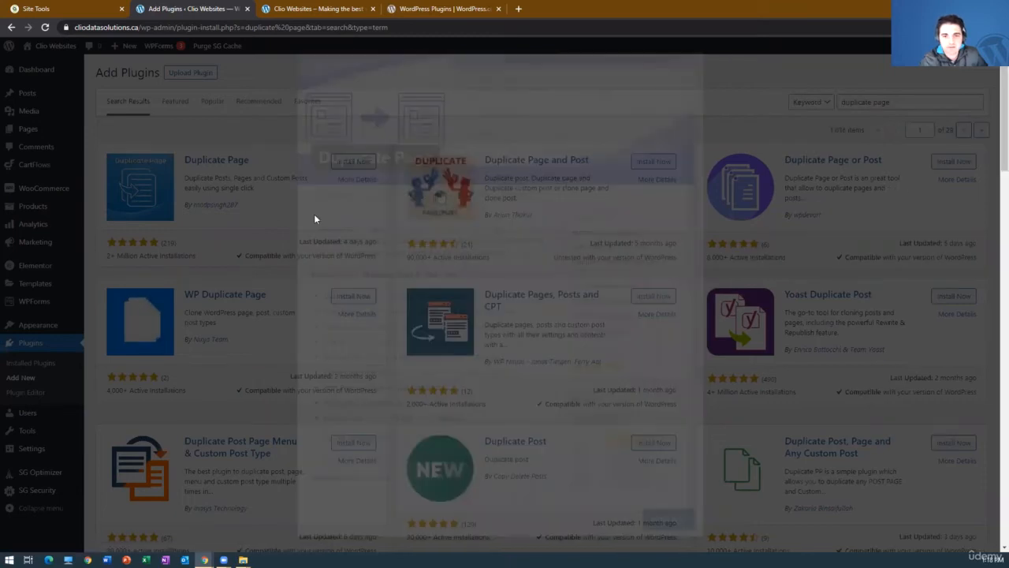
# Install and activate the Duplicate Page plugin, and purge the site's SG cache.
pyautogui.click(352, 164)
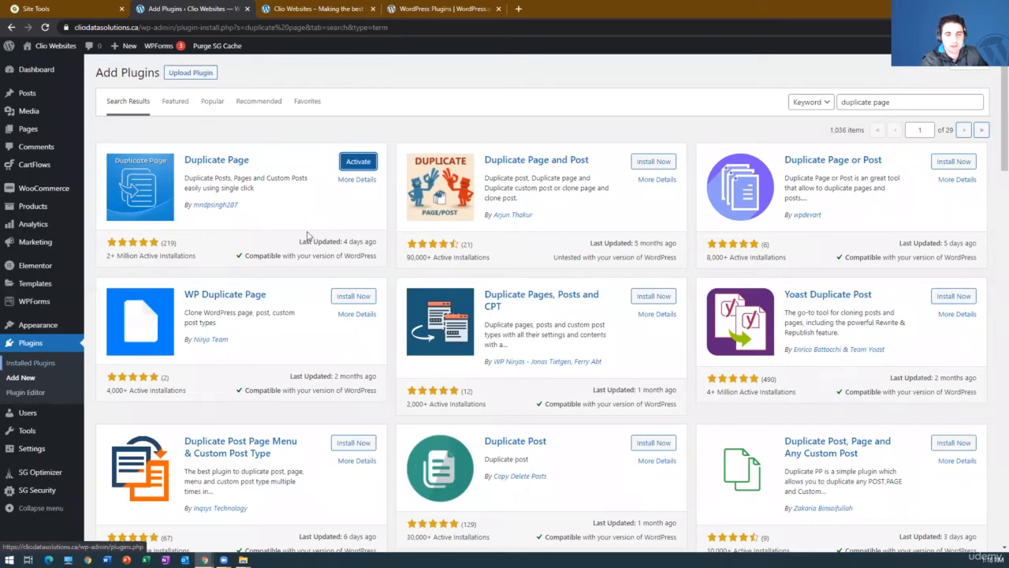
pyautogui.press('Return')
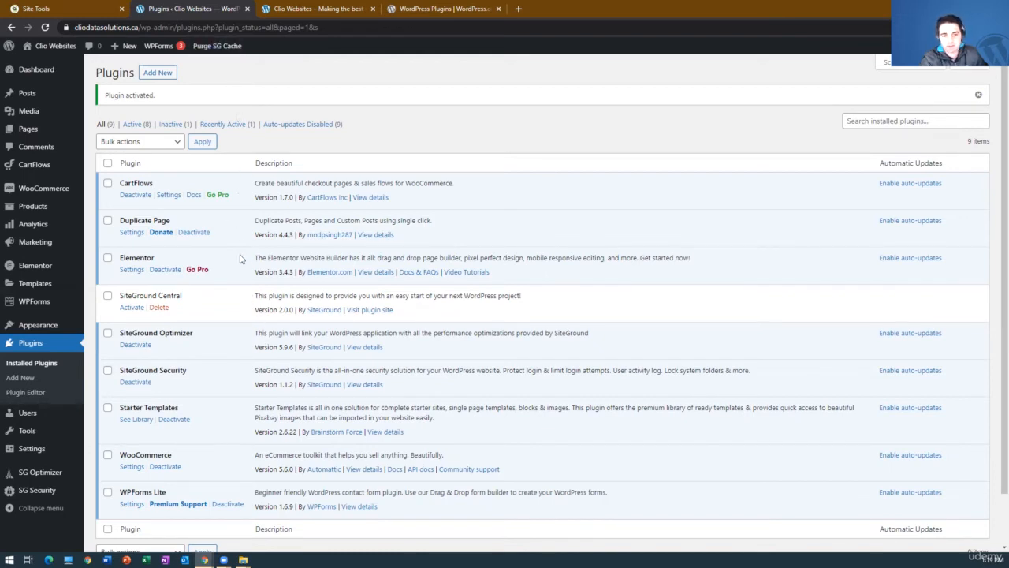
pyautogui.click(224, 46)
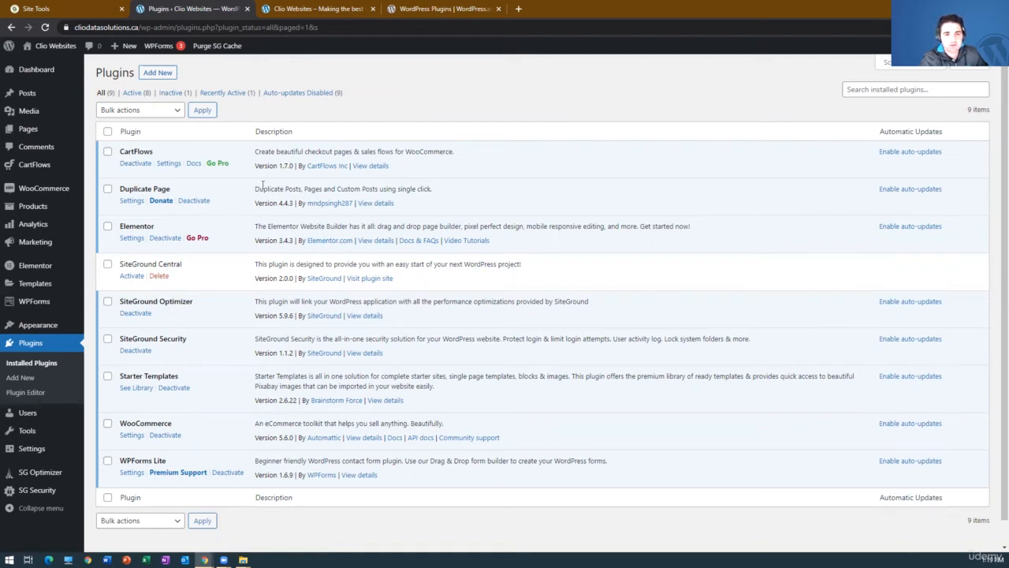
# Switch to the WordPress.org plugin directory, search it for "duplicate page", and look over the results.
pyautogui.click(453, 10)
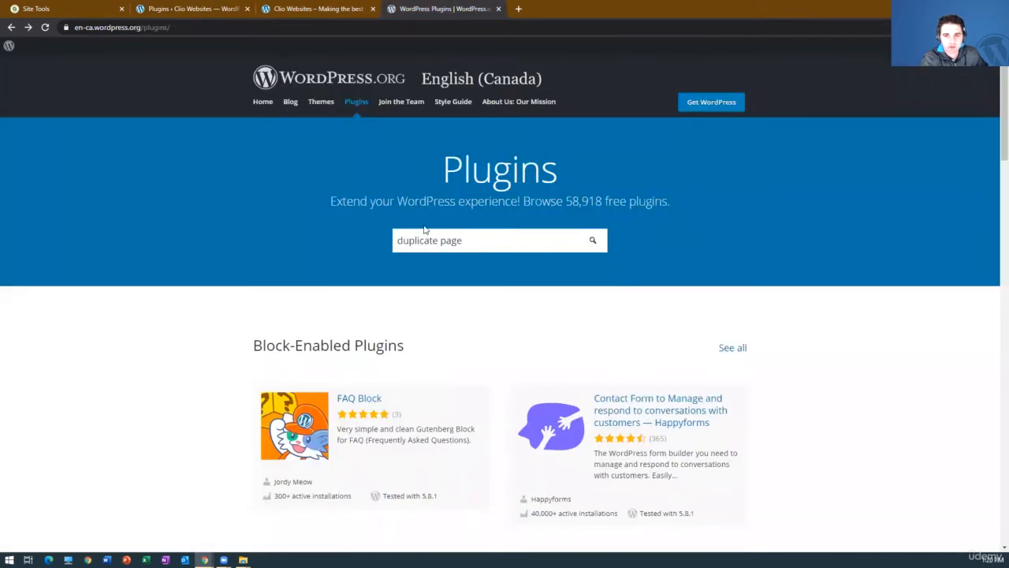
pyautogui.click(595, 242)
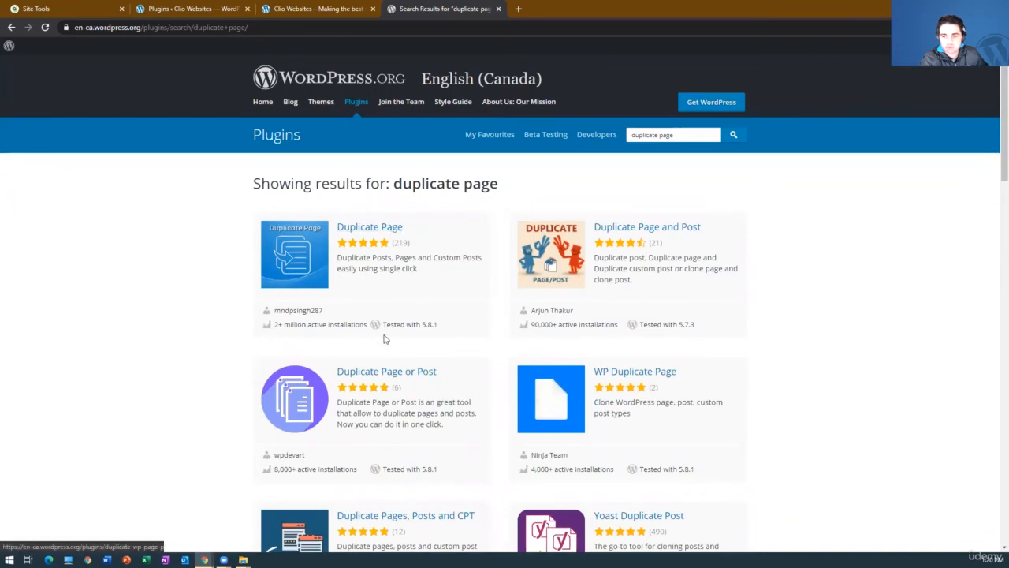
pyautogui.scroll(-7, 386, 325)
pyautogui.scroll(7, 388, 325)
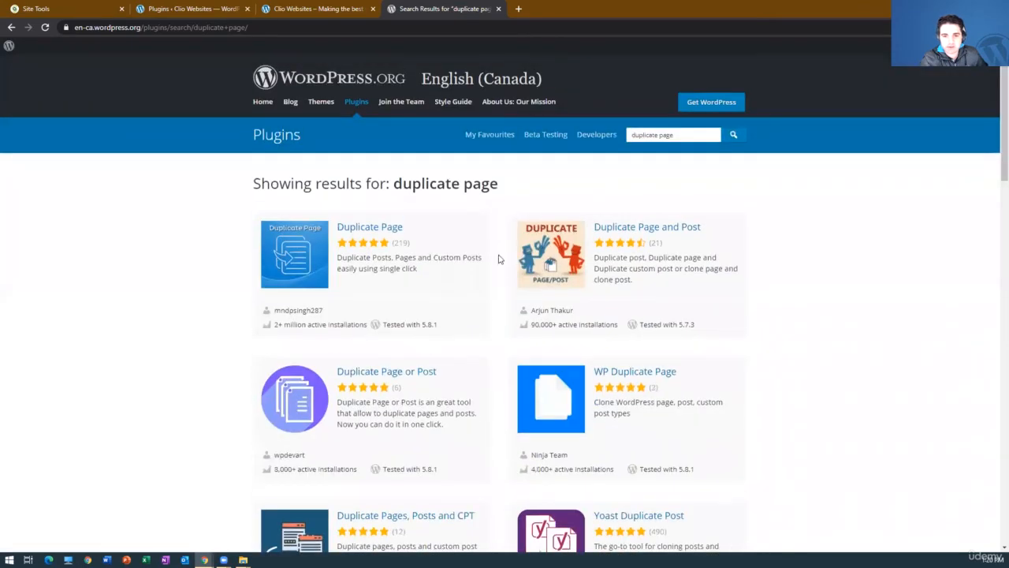
# Examine the Duplicate Page plugin's WordPress.org listing, including its description, reviews, installation instructions and support forum.
pyautogui.click(399, 228)
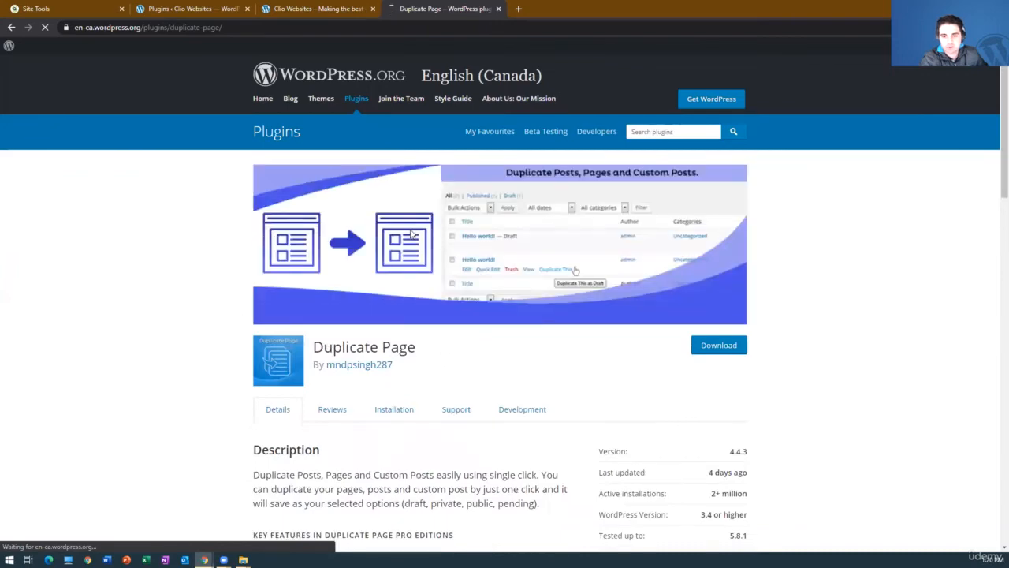
pyautogui.scroll(-3, 320, 270)
pyautogui.scroll(-3, 319, 270)
pyautogui.scroll(4, 331, 260)
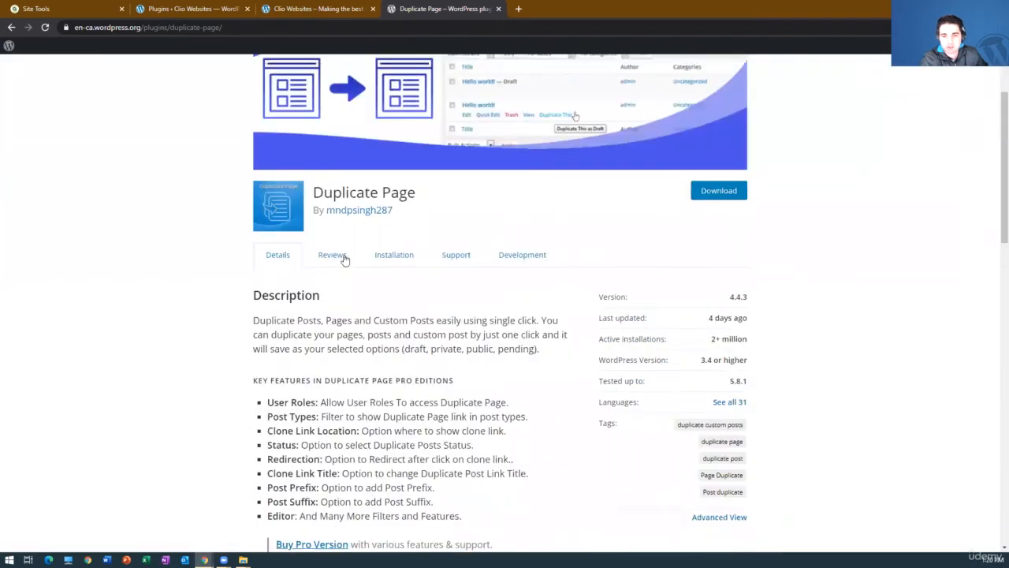
pyautogui.click(331, 257)
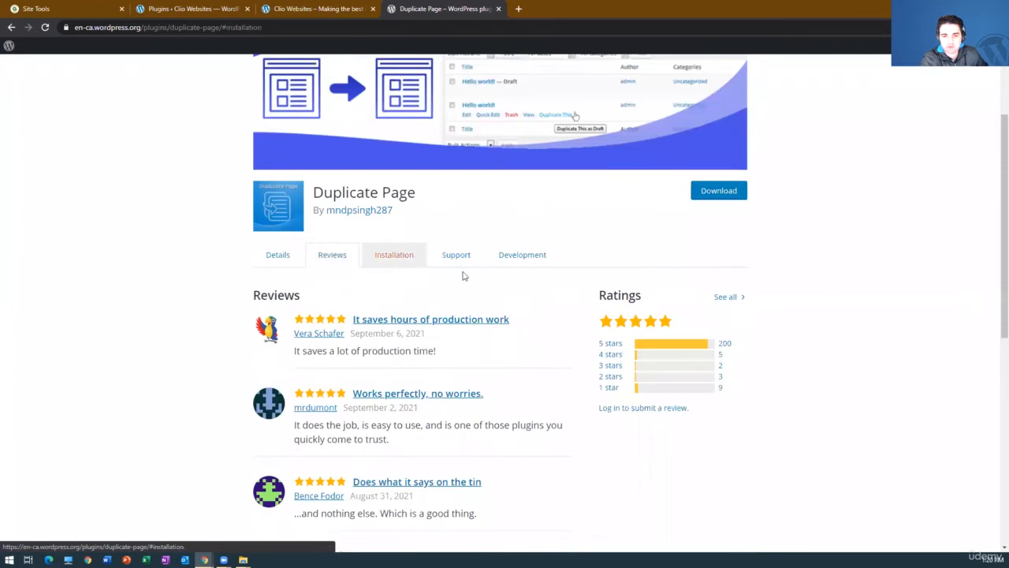
pyautogui.click(394, 256)
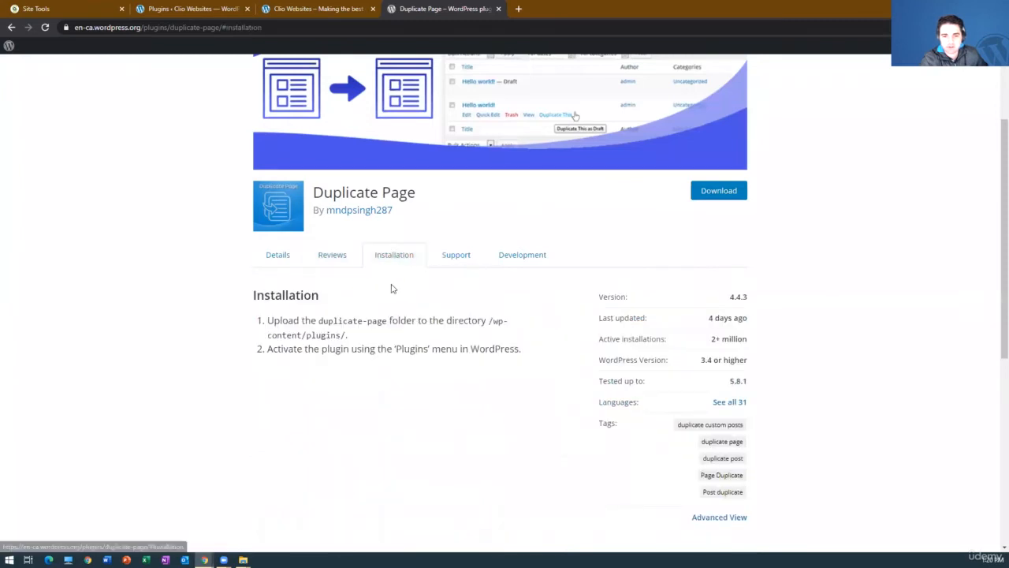
pyautogui.click(444, 262)
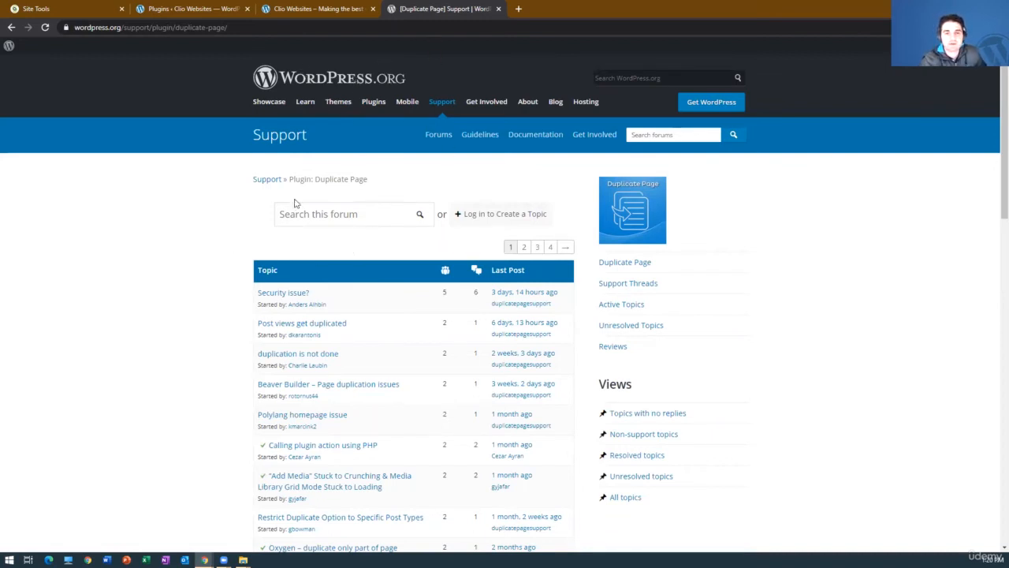
# Switch back to the WordPress admin and duplicate the About page from the list of all pages.
pyautogui.click(203, 8)
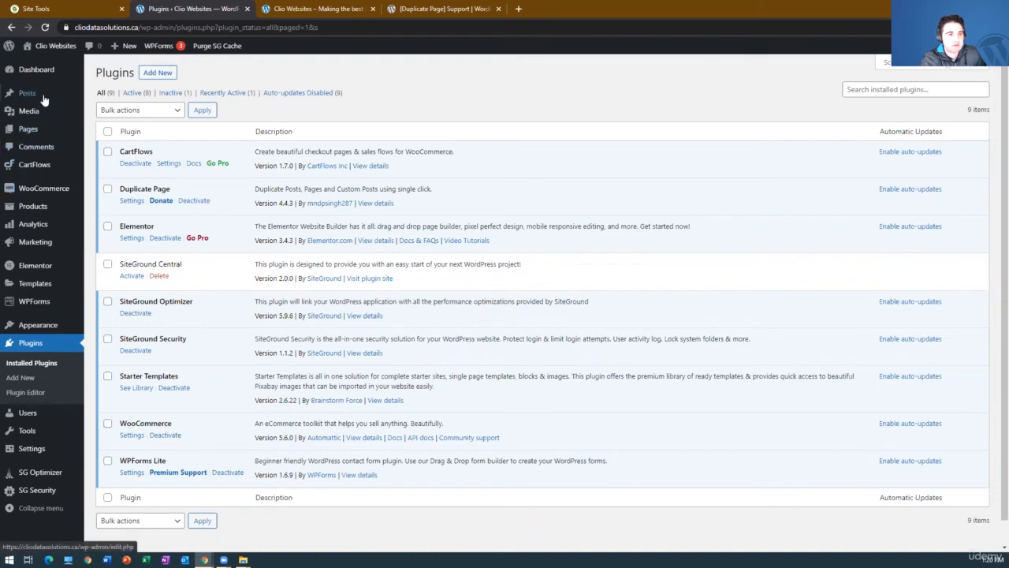
pyautogui.moveTo(43, 96)
pyautogui.moveTo(45, 130)
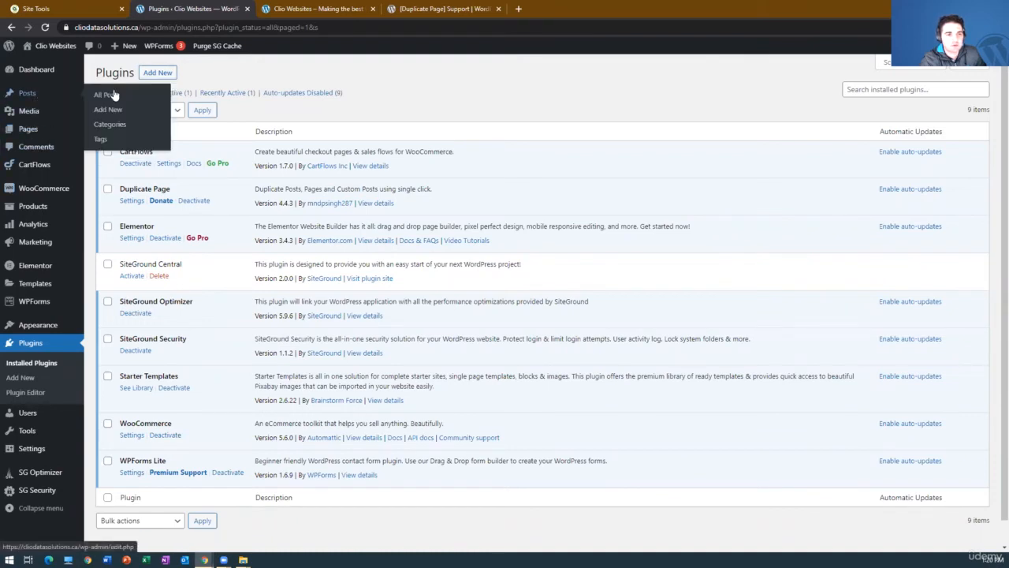
pyautogui.click(106, 130)
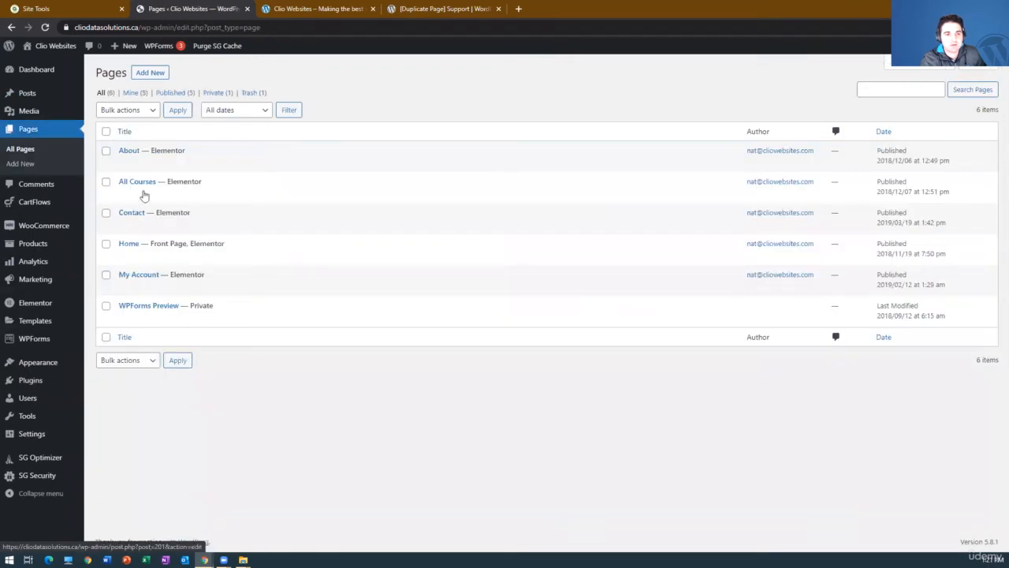
pyautogui.moveTo(131, 153)
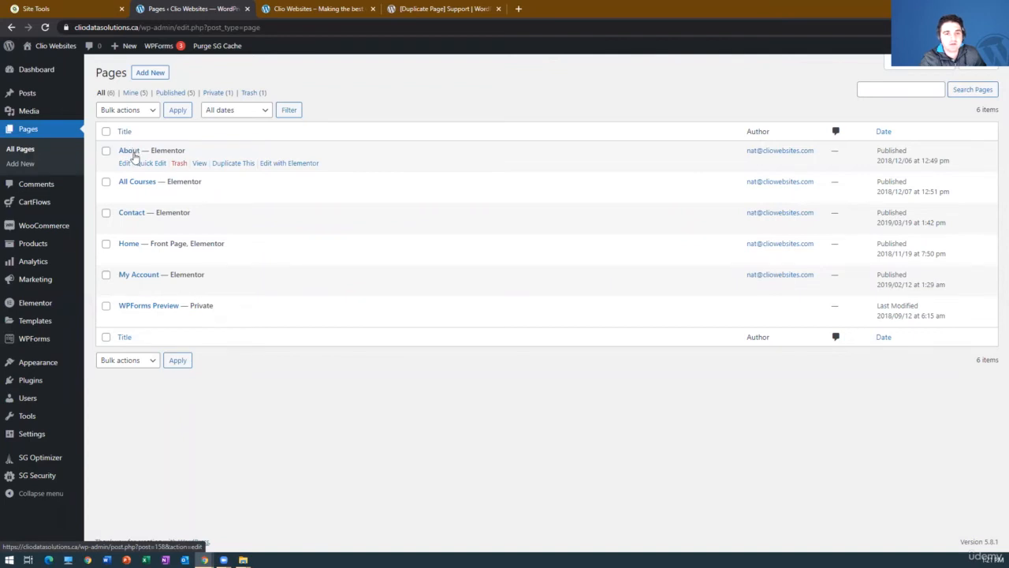
pyautogui.click(237, 167)
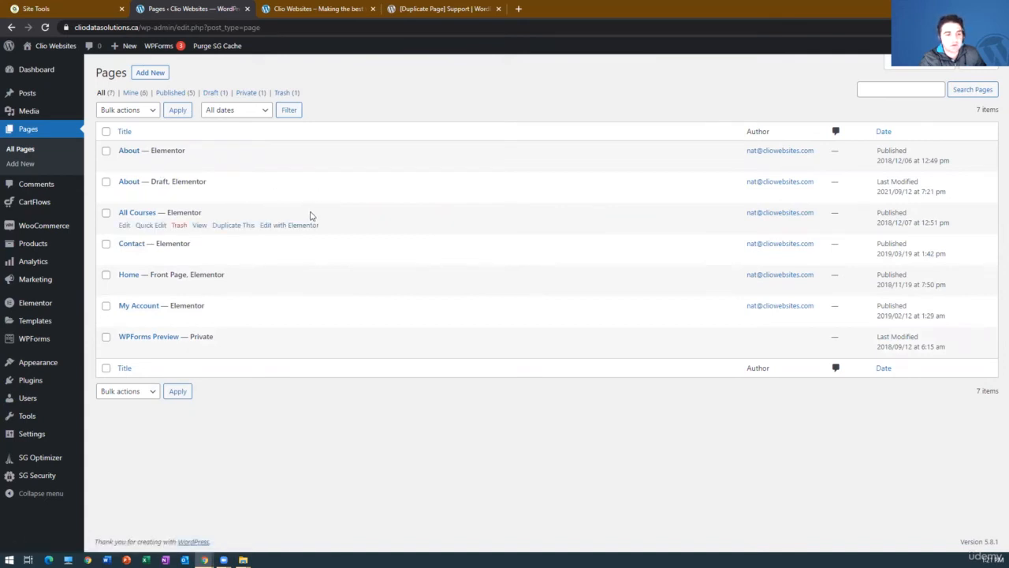
# Return to the list of installed plugins.
pyautogui.moveTo(47, 249)
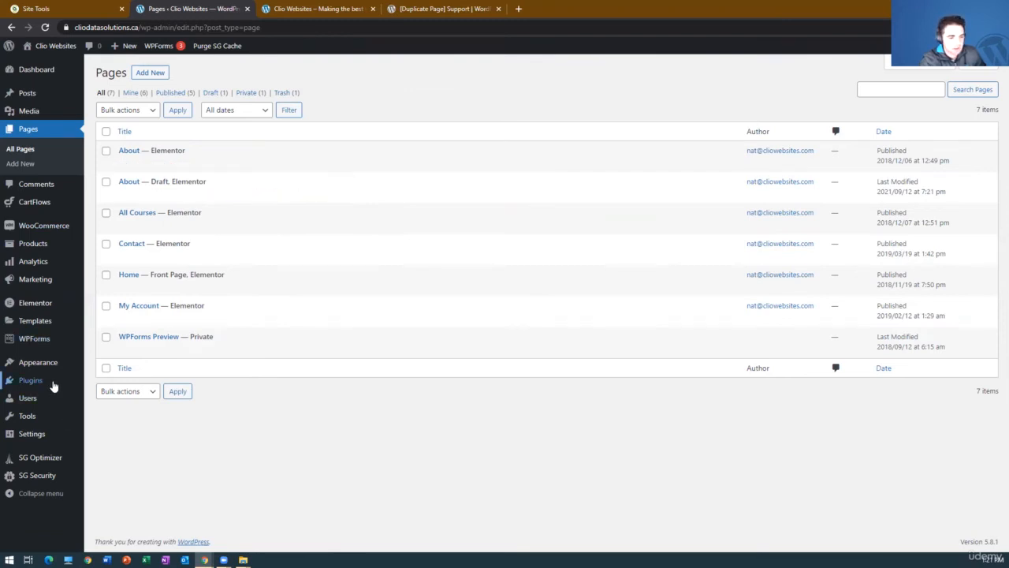
pyautogui.moveTo(52, 385)
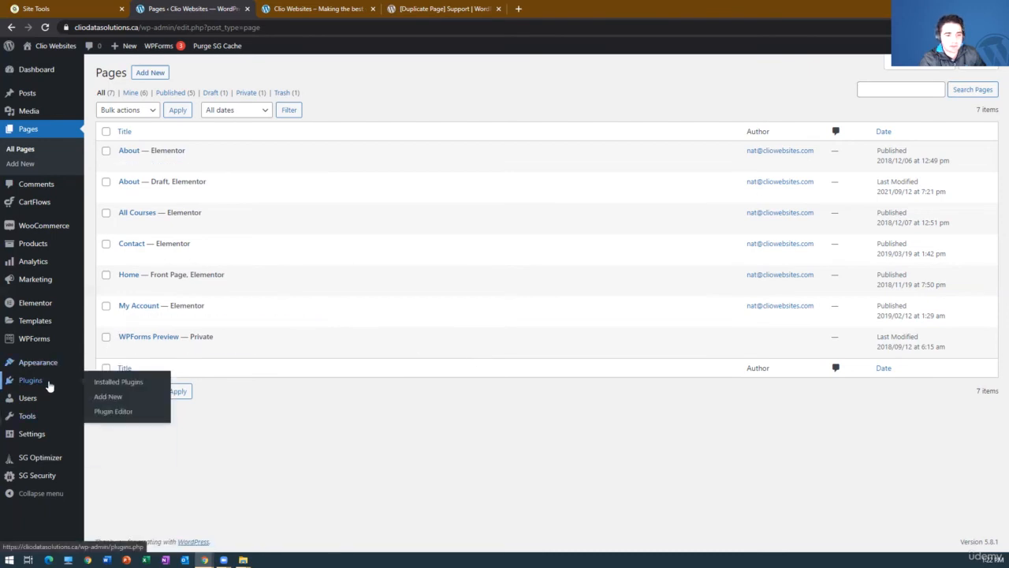
pyautogui.click(118, 382)
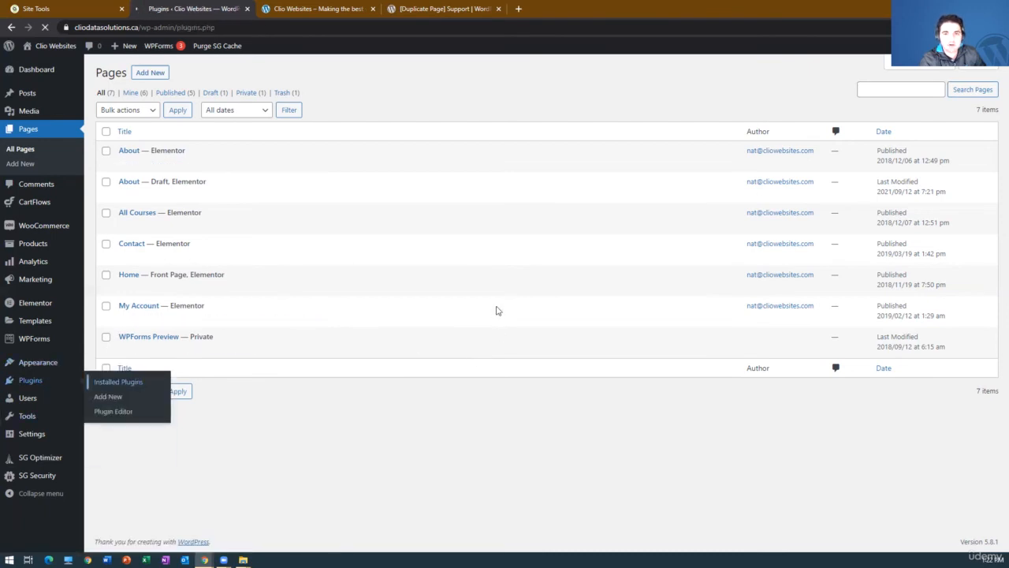